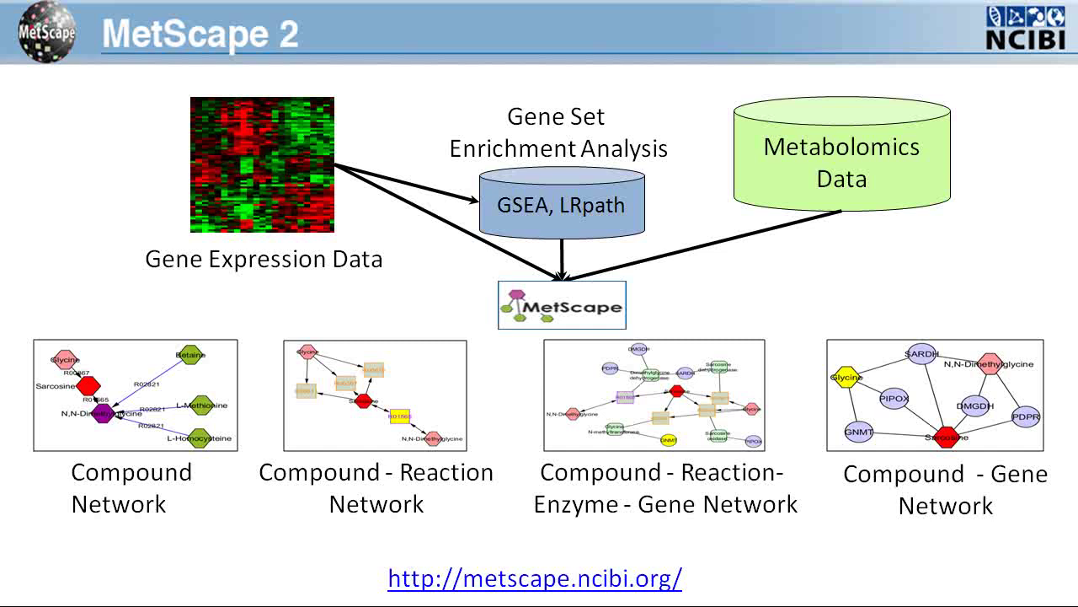
pyautogui.press('Right')
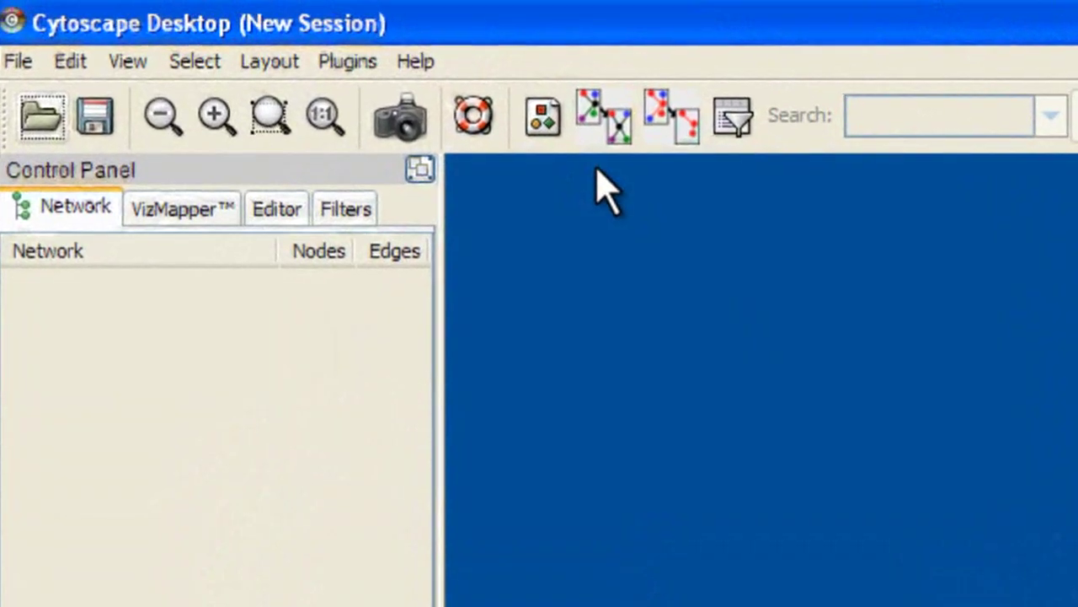
# Install the MetScape v.2.31 plugin from the available Network and Attribute I/O plugins and close the plugin manager.
pyautogui.click(341, 72)
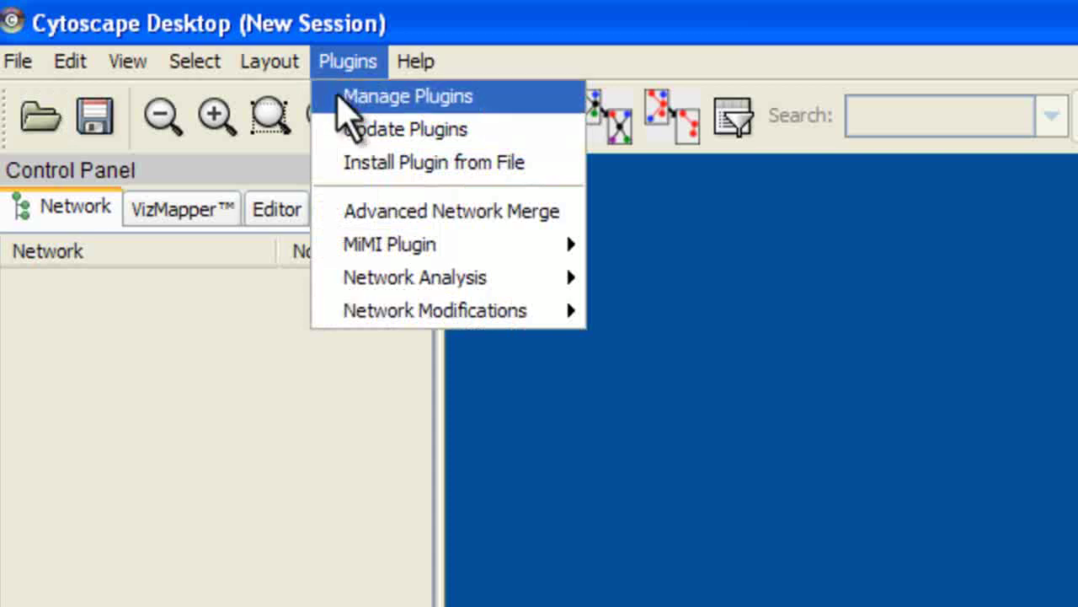
pyautogui.click(338, 96)
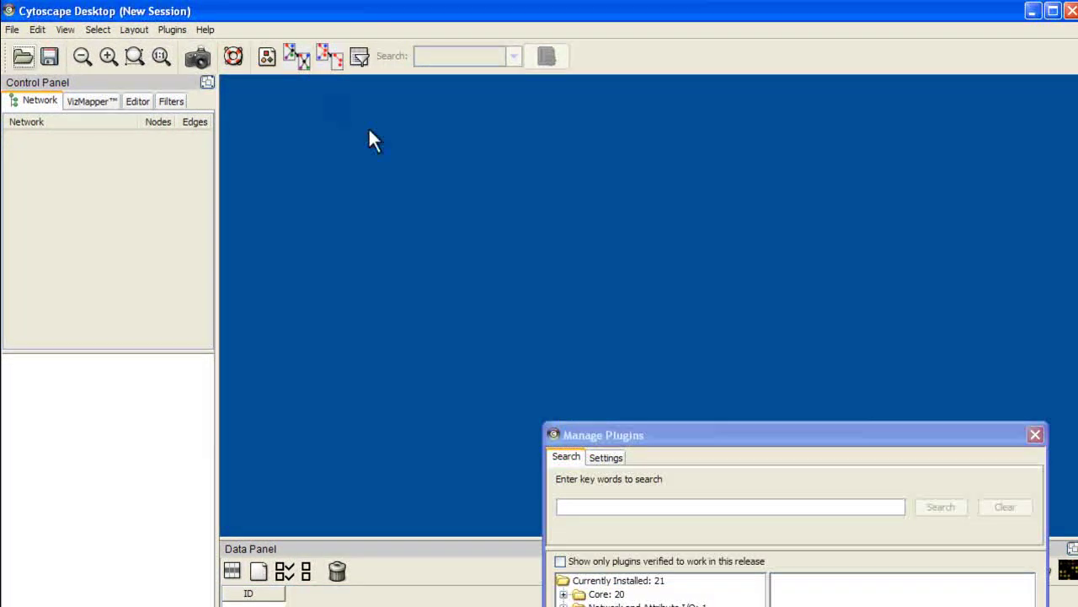
pyautogui.moveTo(635, 435); pyautogui.dragTo(487, 270)
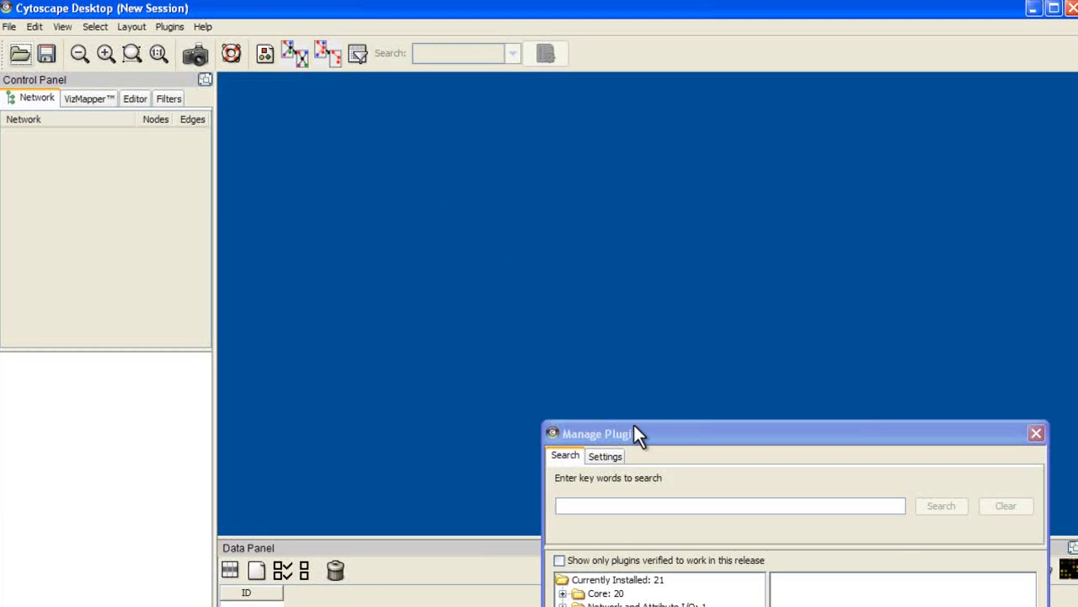
pyautogui.moveTo(355, 51); pyautogui.dragTo(321, 16)
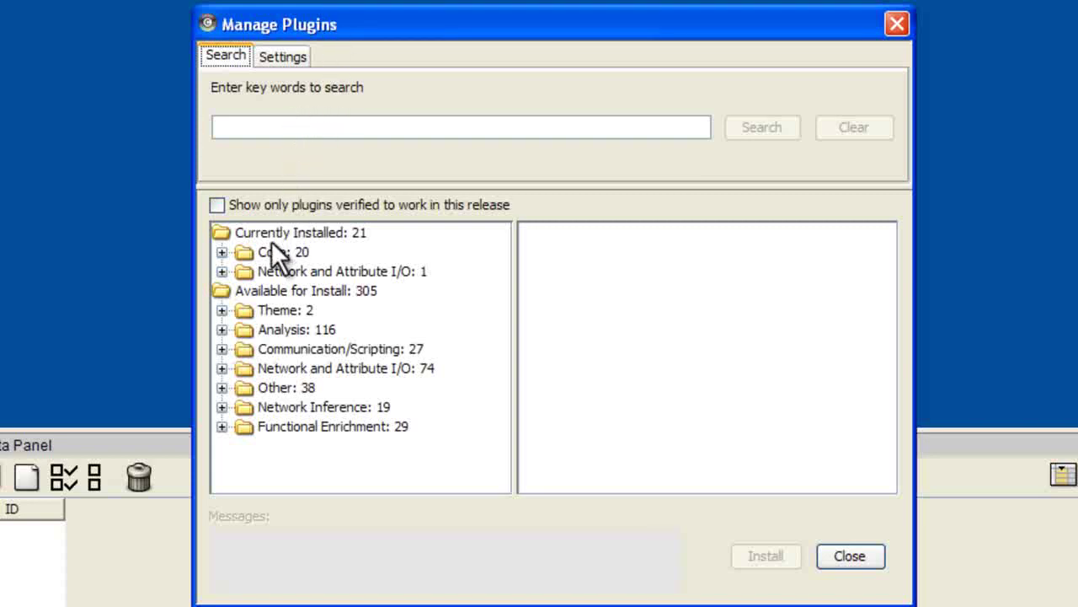
pyautogui.click(224, 368)
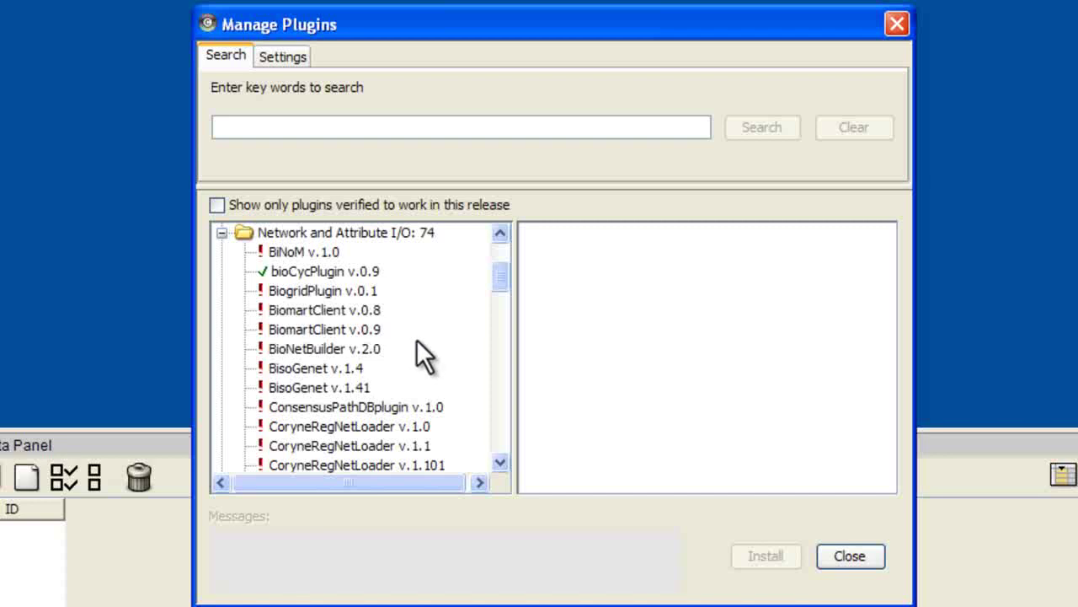
pyautogui.moveTo(497, 278); pyautogui.dragTo(496, 396)
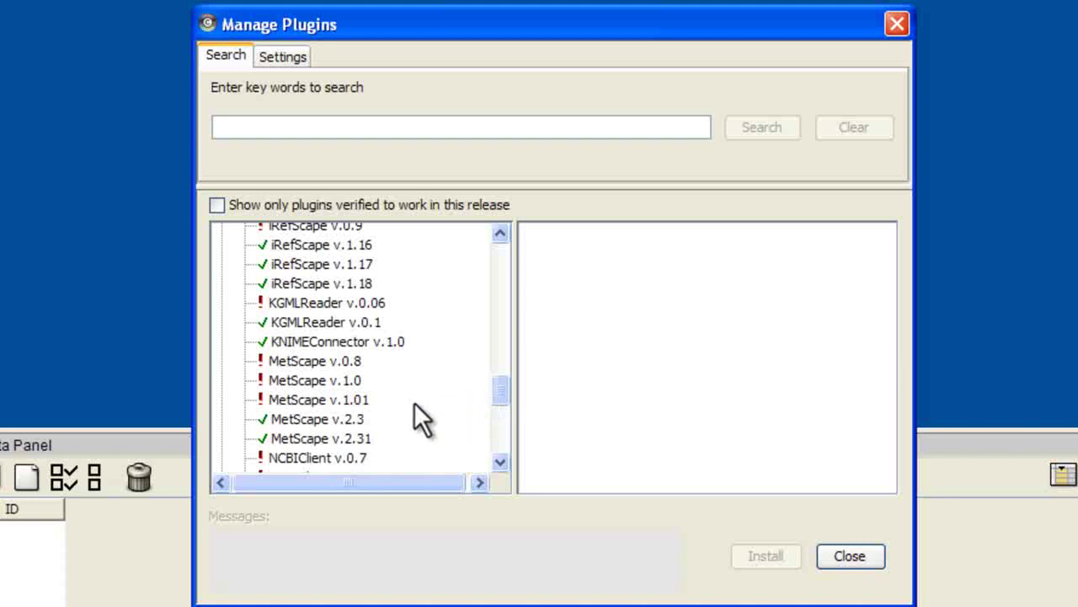
pyautogui.click(369, 437)
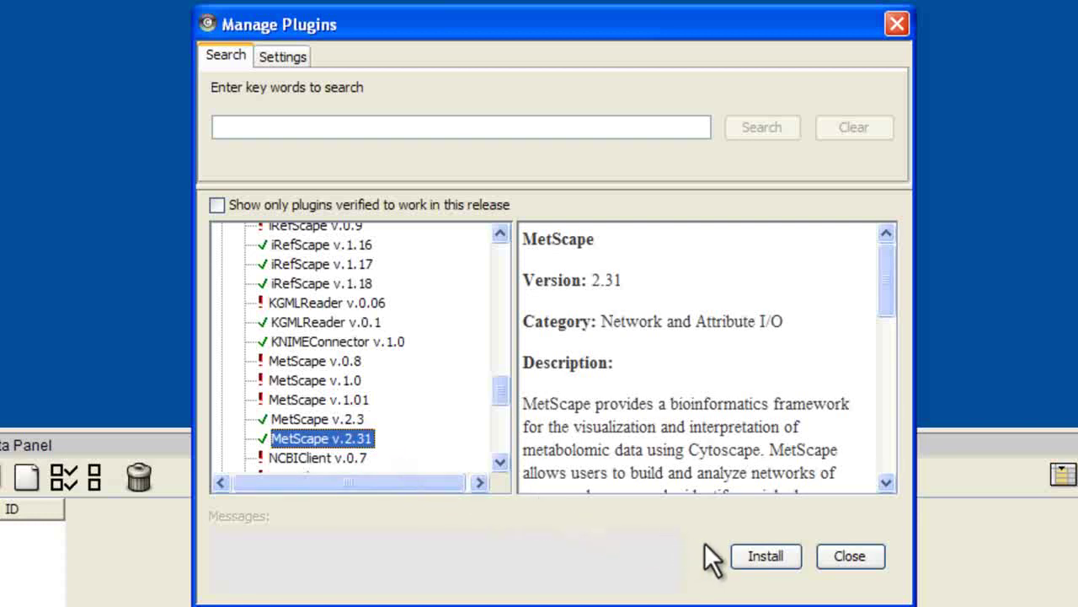
pyautogui.click(752, 556)
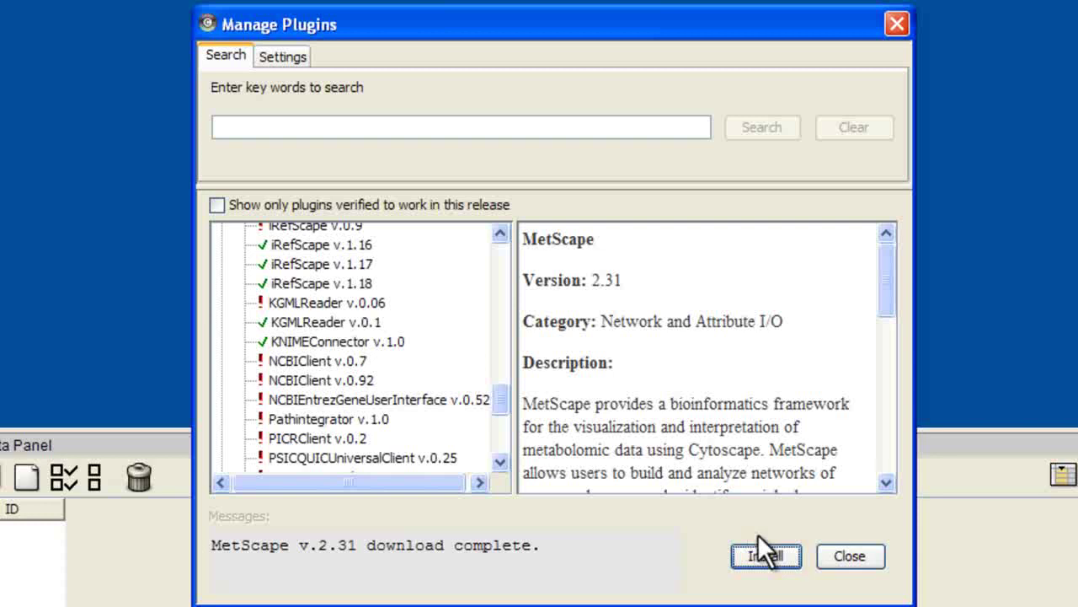
pyautogui.click(835, 554)
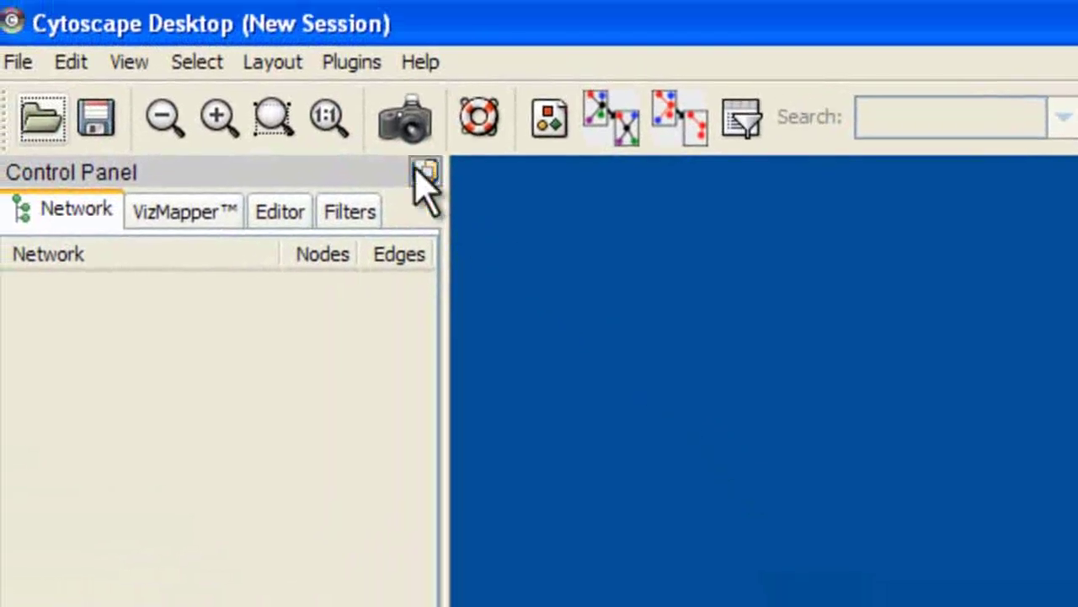
# Open MetScape's Build Network form in the Control Panel.
pyautogui.click(349, 64)
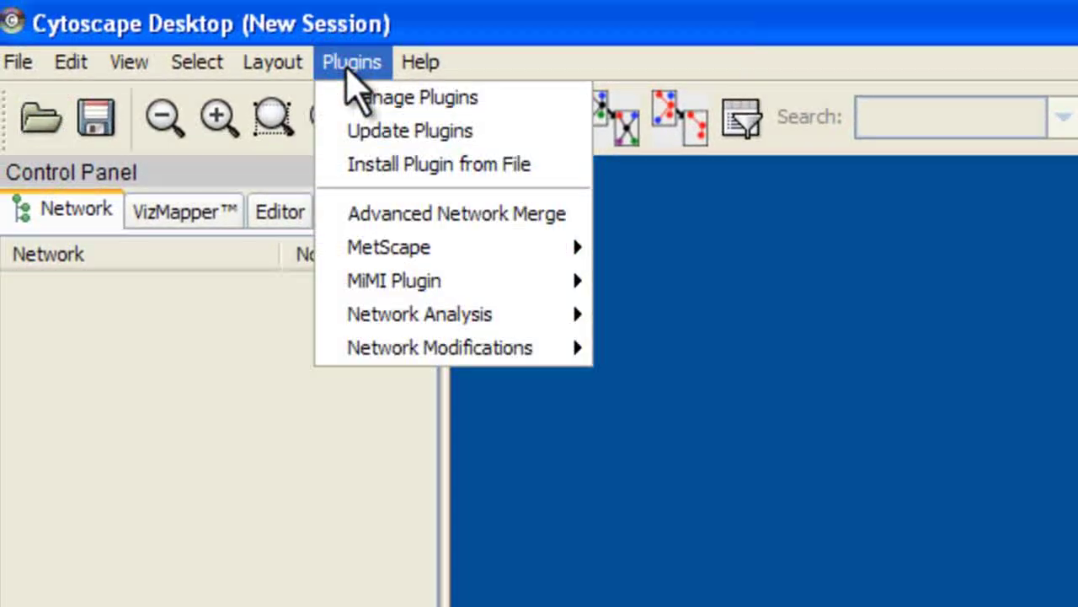
pyautogui.moveTo(352, 246)
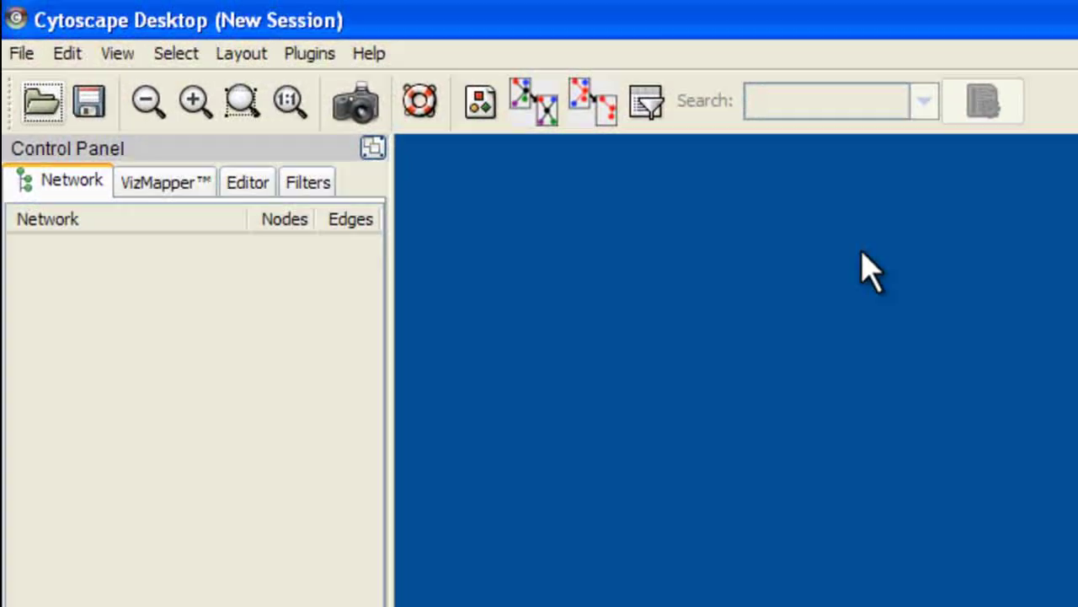
pyautogui.click(330, 53)
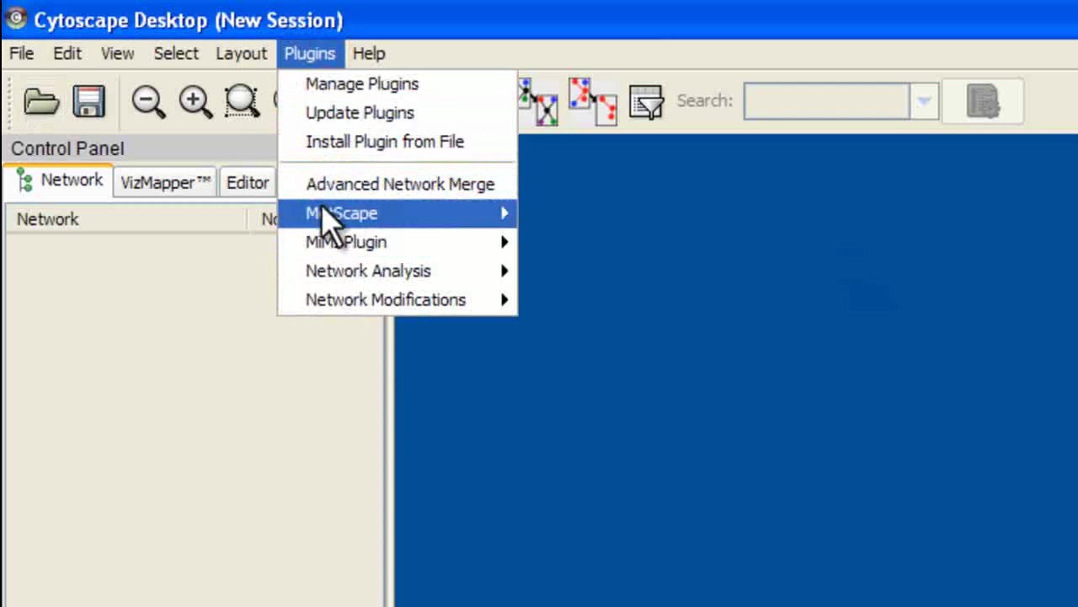
pyautogui.moveTo(335, 220)
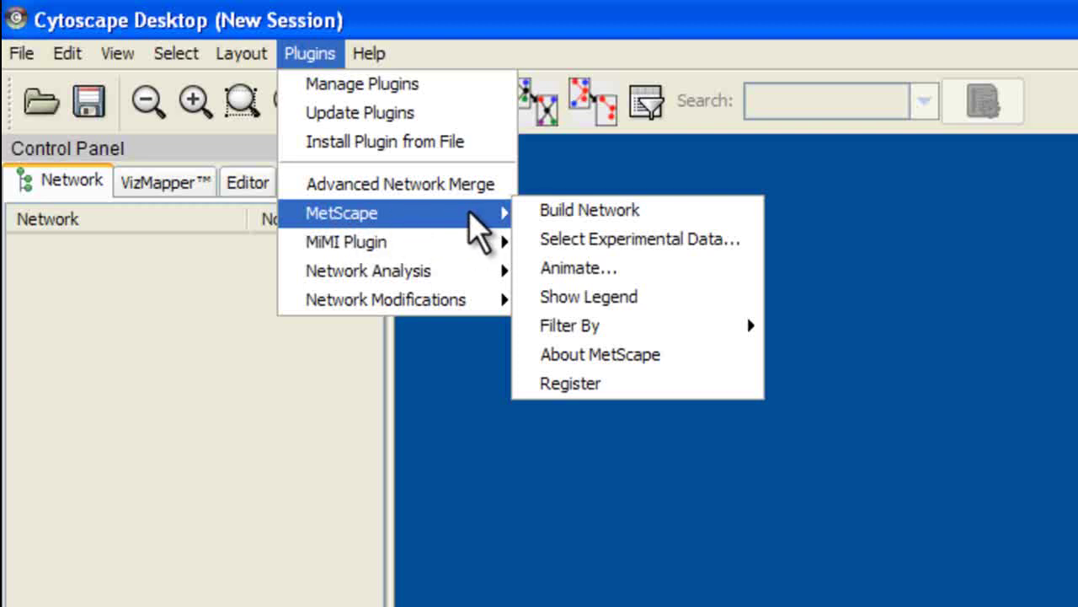
pyautogui.click(563, 212)
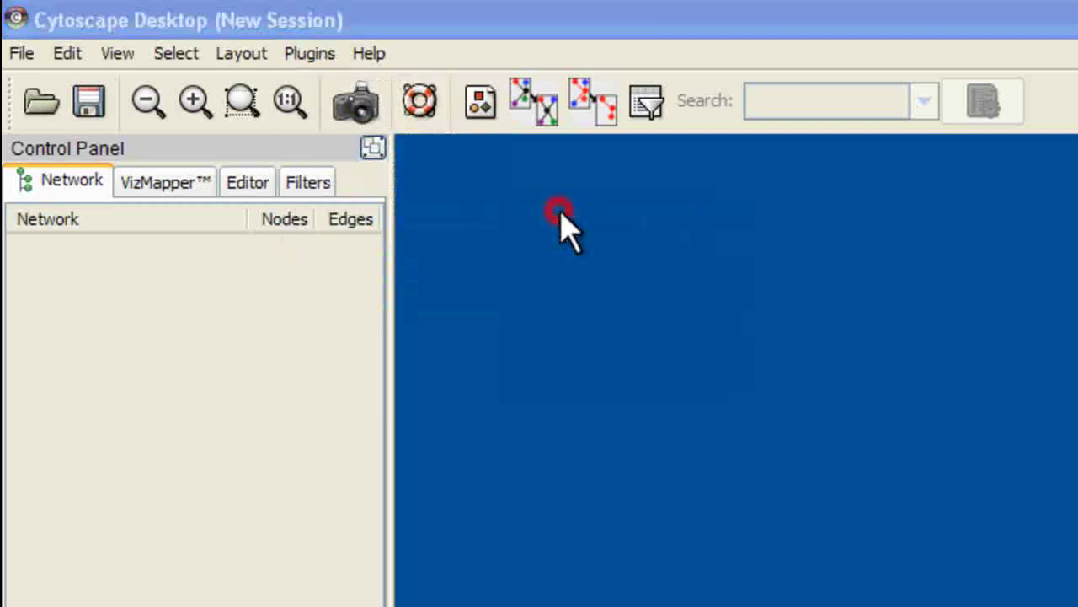
pyautogui.click(408, 186)
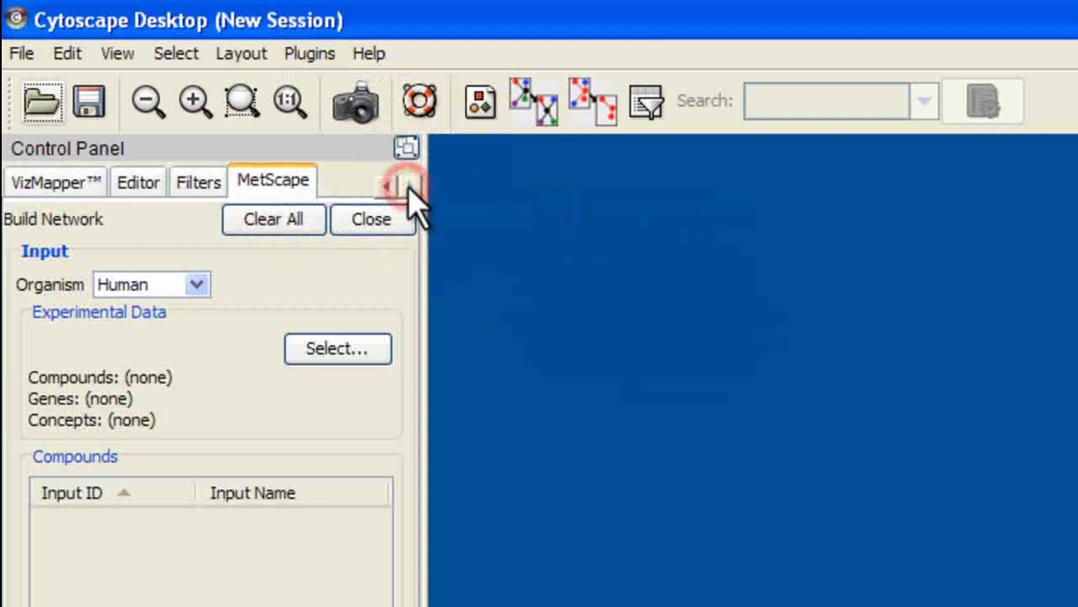
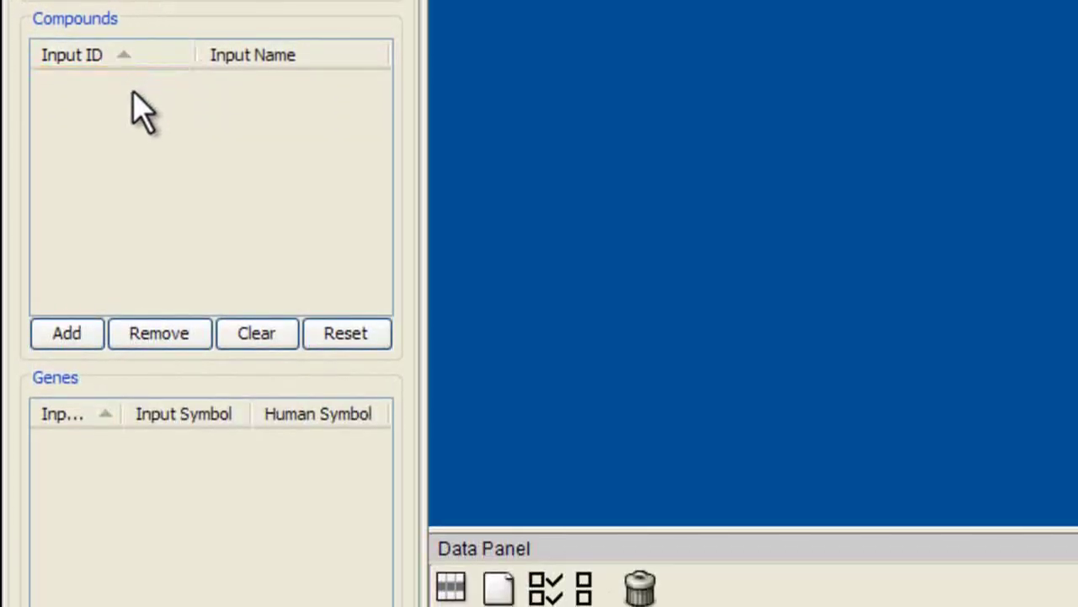
# Add the compound "glucose" to the network input and map it to alpha-D-Glucose.
pyautogui.click(67, 333)
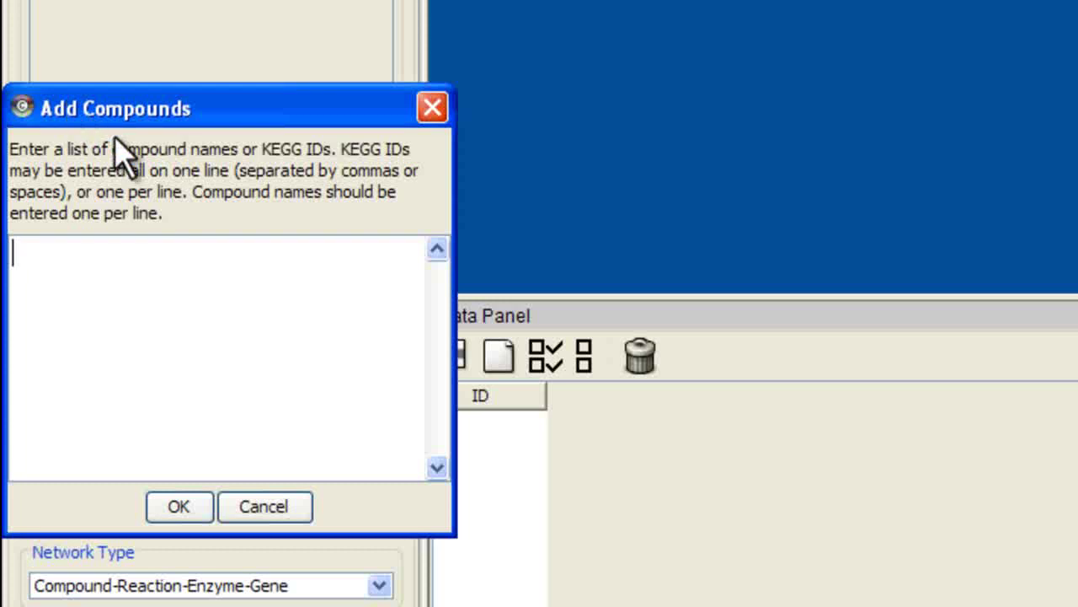
pyautogui.moveTo(226, 108); pyautogui.dragTo(339, 72)
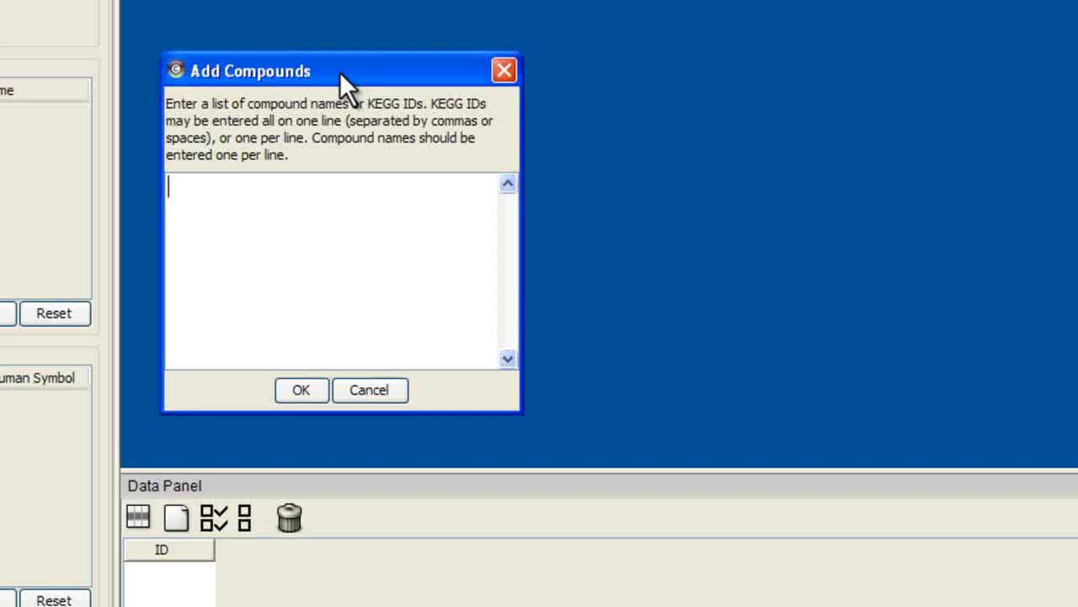
pyautogui.write('g1')
pyautogui.write('ucose')
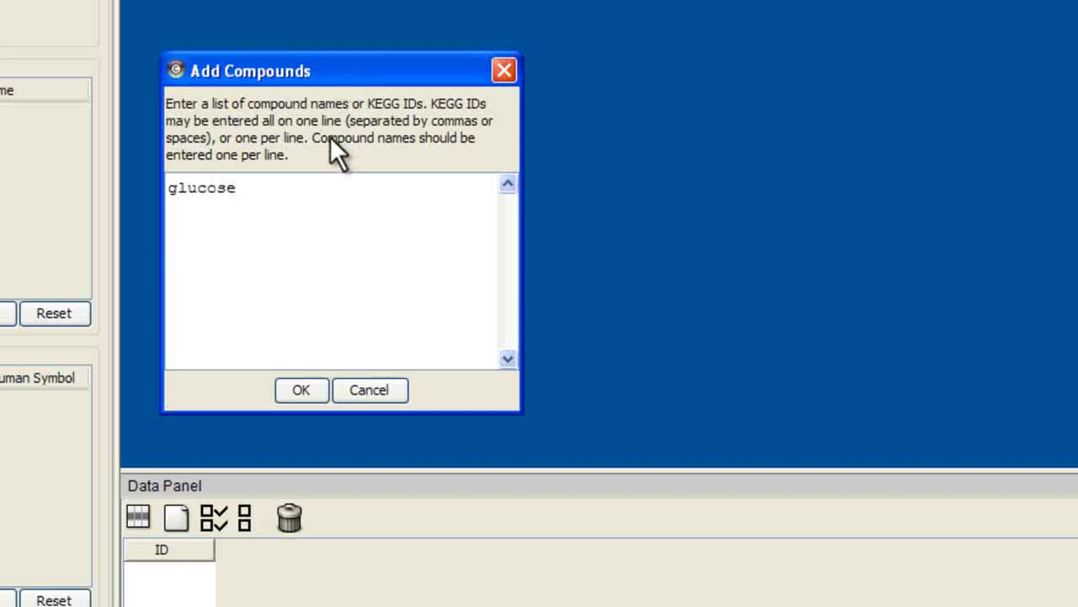
pyautogui.click(310, 385)
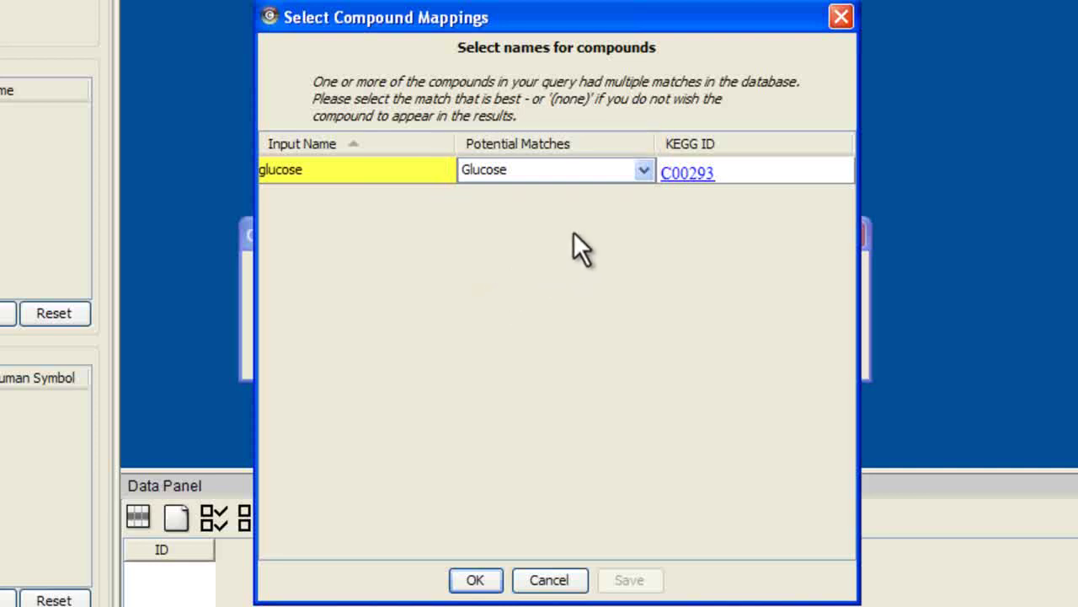
pyautogui.click(640, 169)
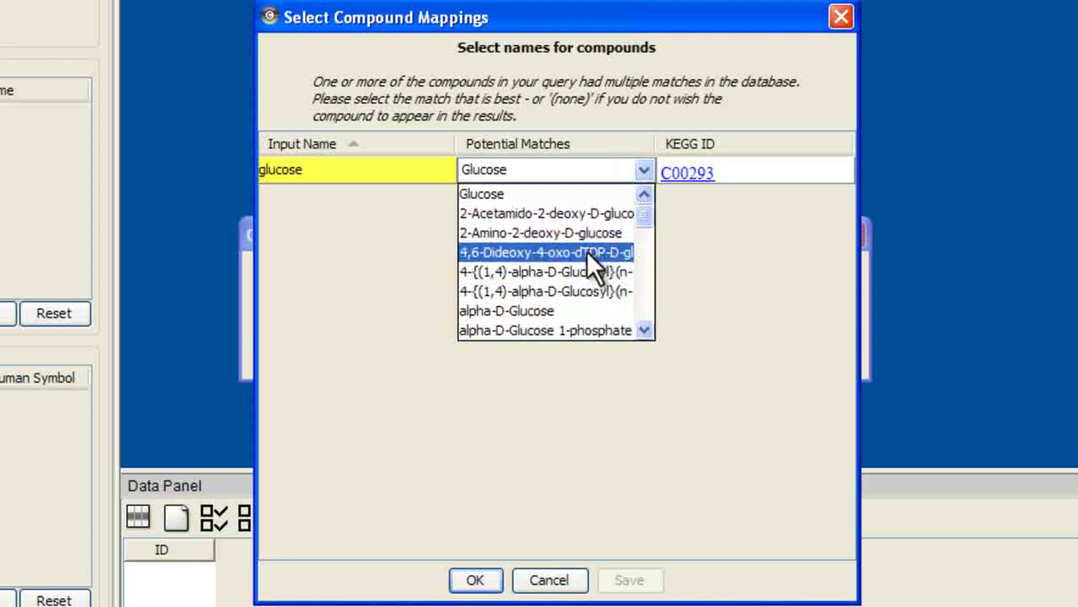
pyautogui.click(539, 303)
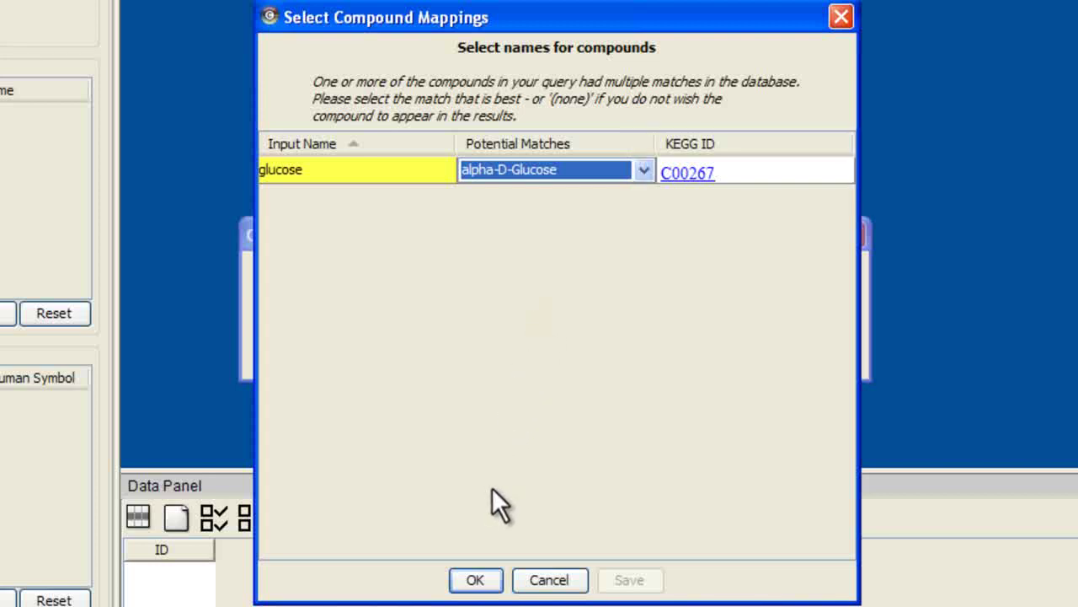
pyautogui.click(477, 579)
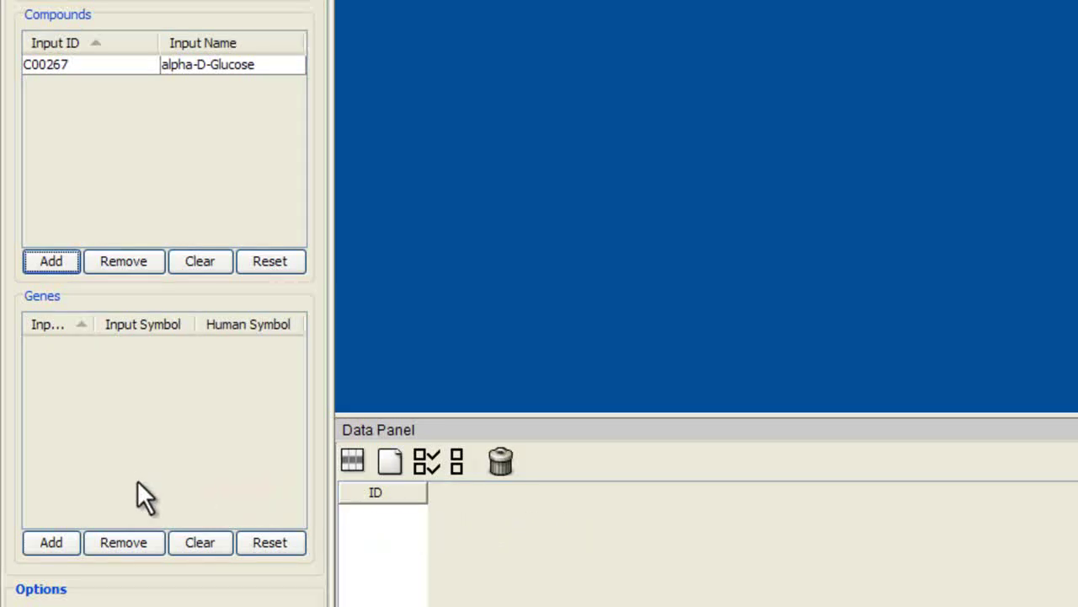
# Add the gene "nat1" to the network input's gene list.
pyautogui.click(50, 543)
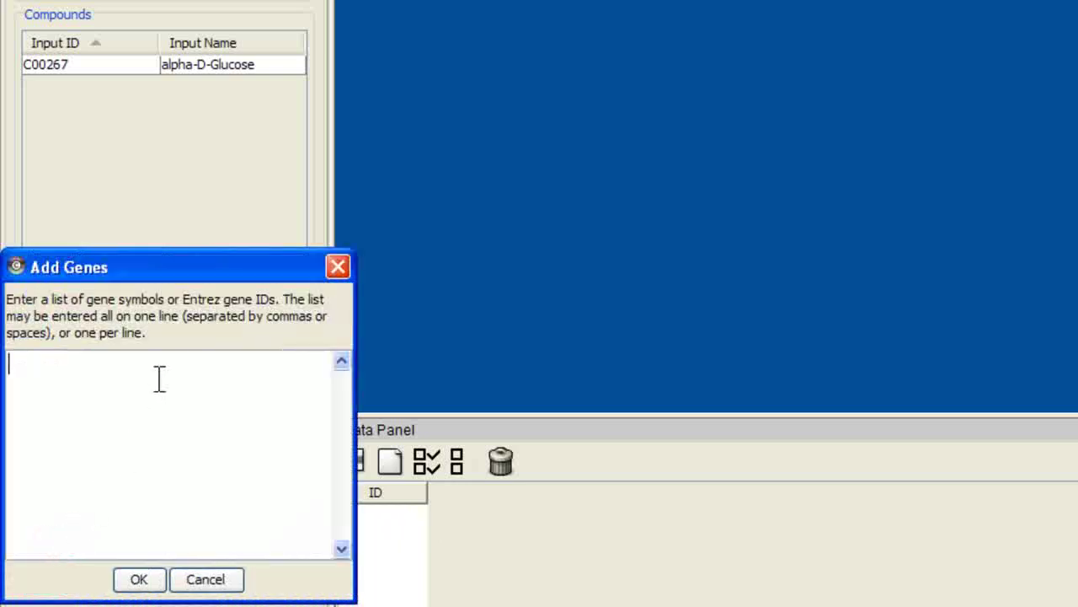
pyautogui.moveTo(175, 268); pyautogui.dragTo(536, 46)
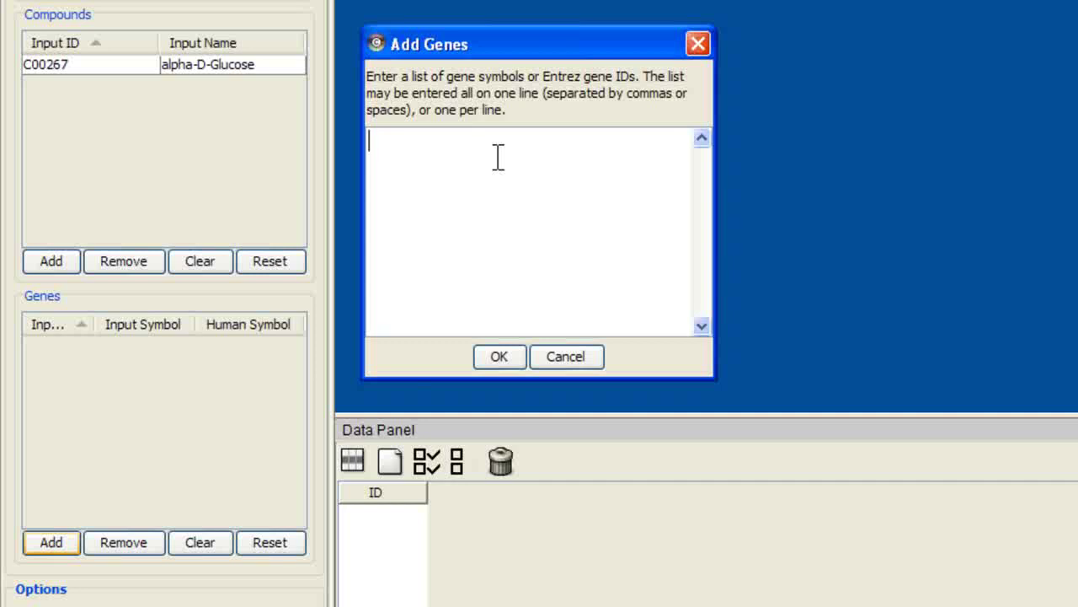
pyautogui.write('nat1')
pyautogui.click(502, 356)
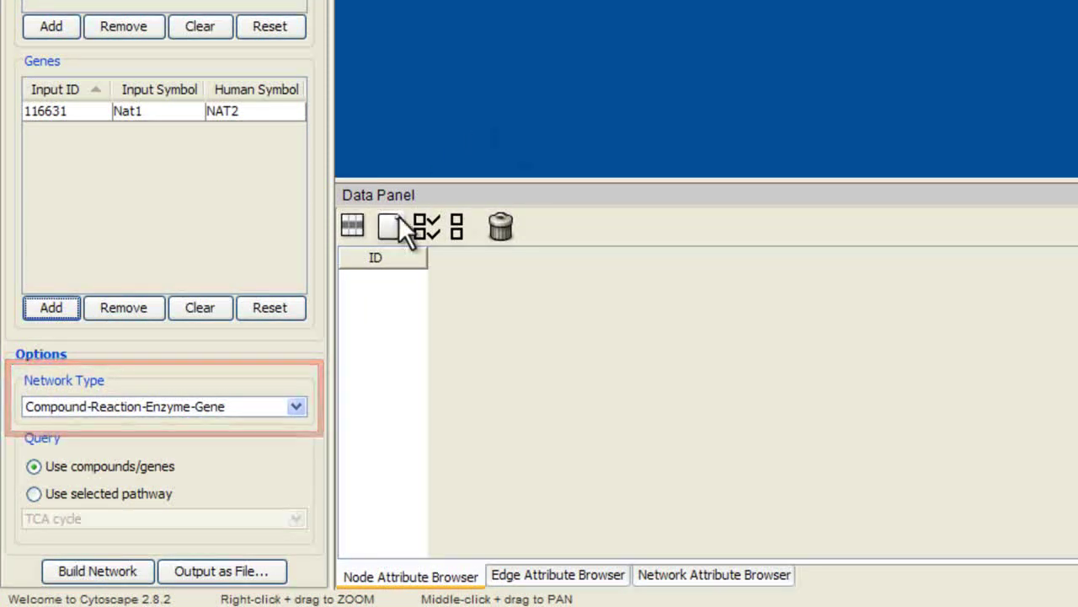
# Build a Compound-Reaction-Enzyme-Gene network from the entered compounds and genes.
pyautogui.click(297, 406)
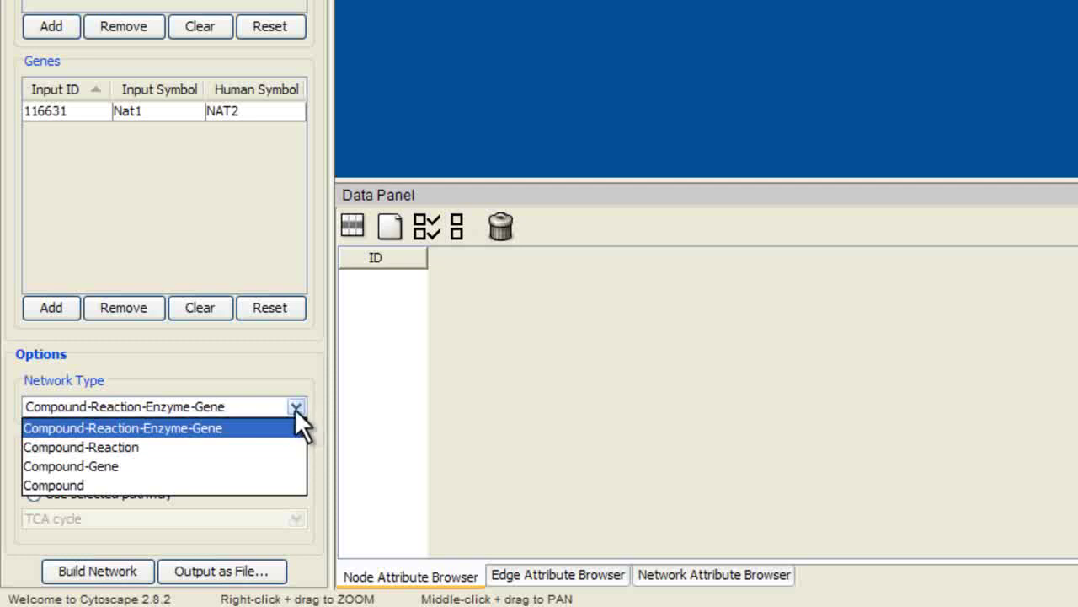
pyautogui.click(217, 427)
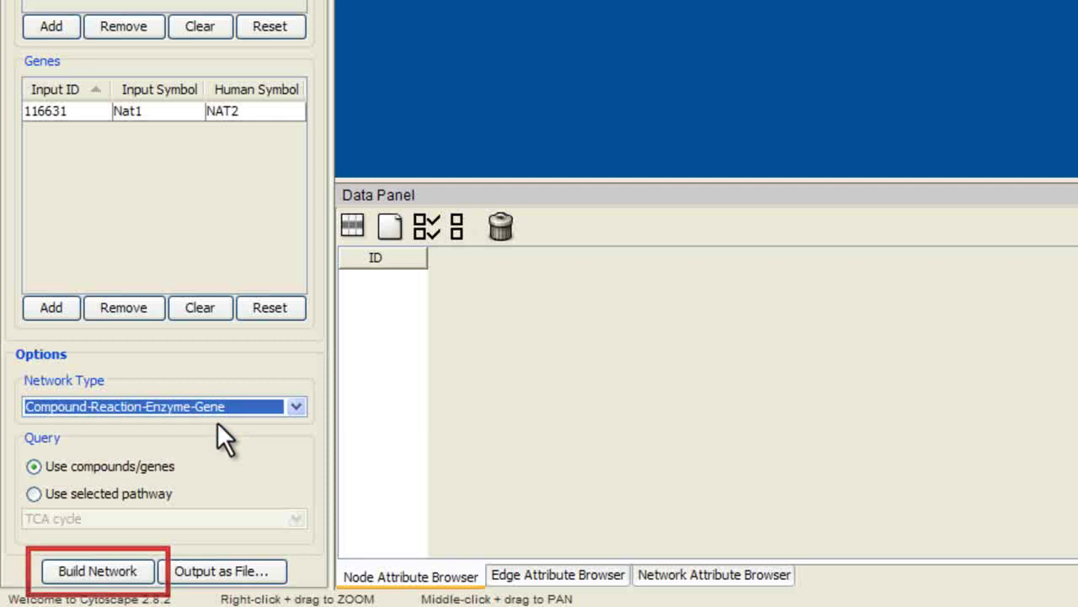
pyautogui.click(126, 571)
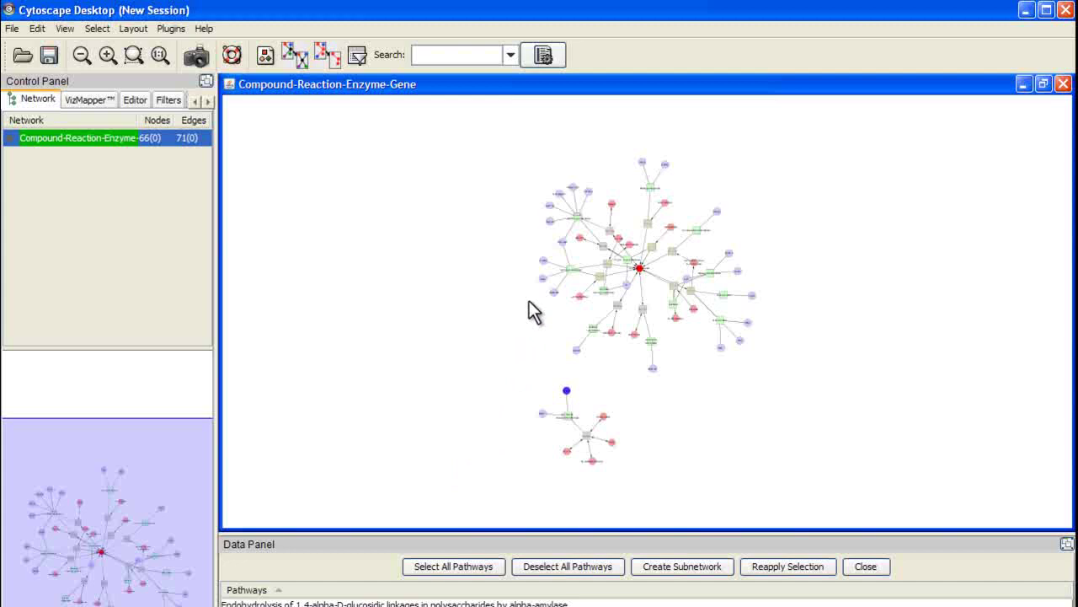
# Display the MetScape legend explaining the node and edge symbols of the network.
pyautogui.scroll(5, 532, 312)
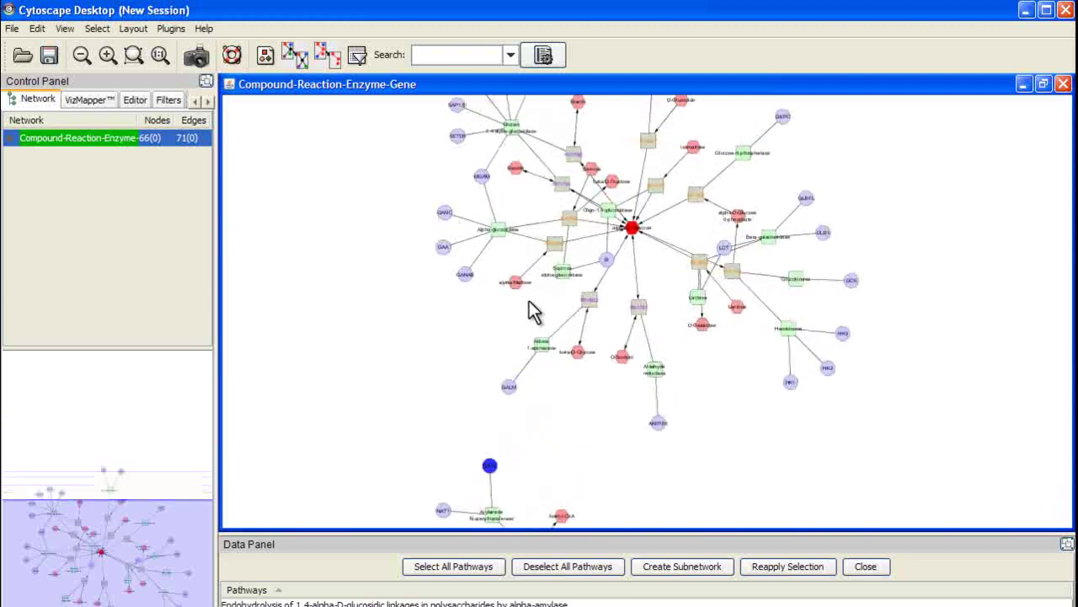
pyautogui.scroll(5, 530, 305)
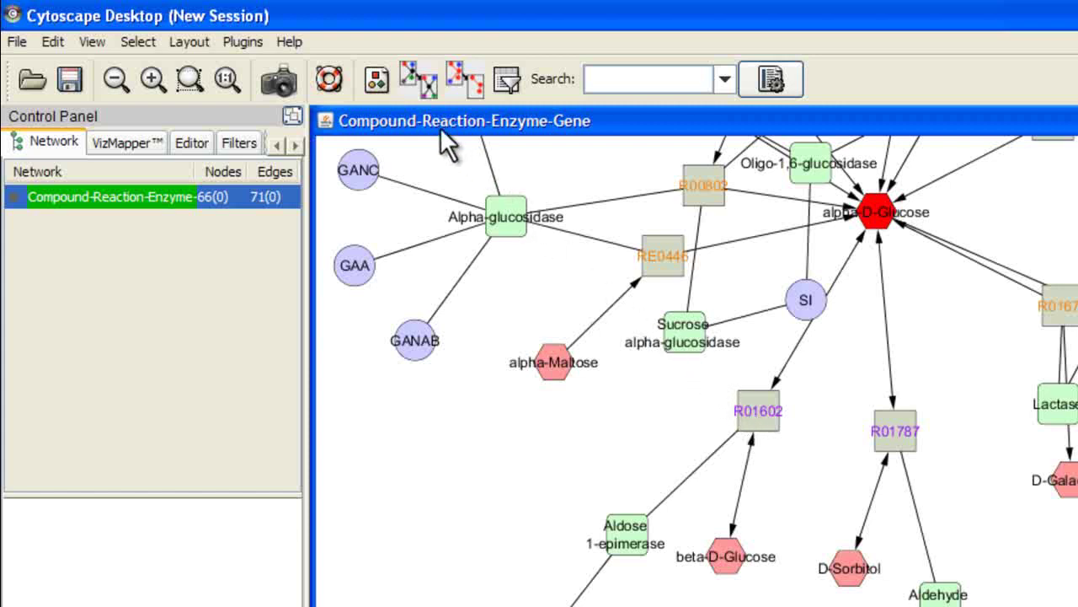
pyautogui.click(257, 47)
pyautogui.moveTo(258, 158)
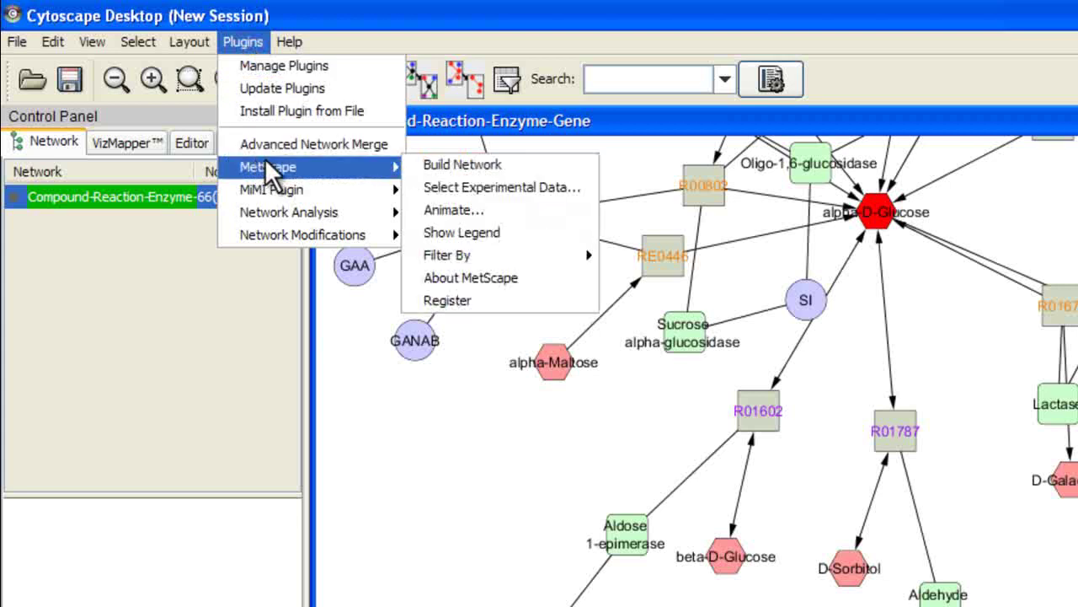
pyautogui.click(436, 235)
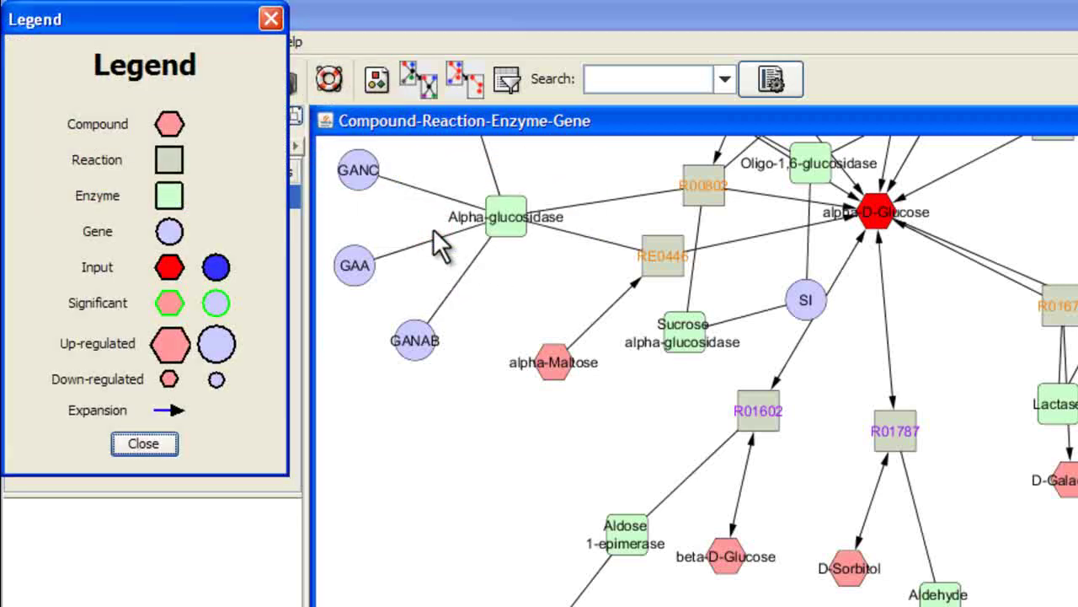
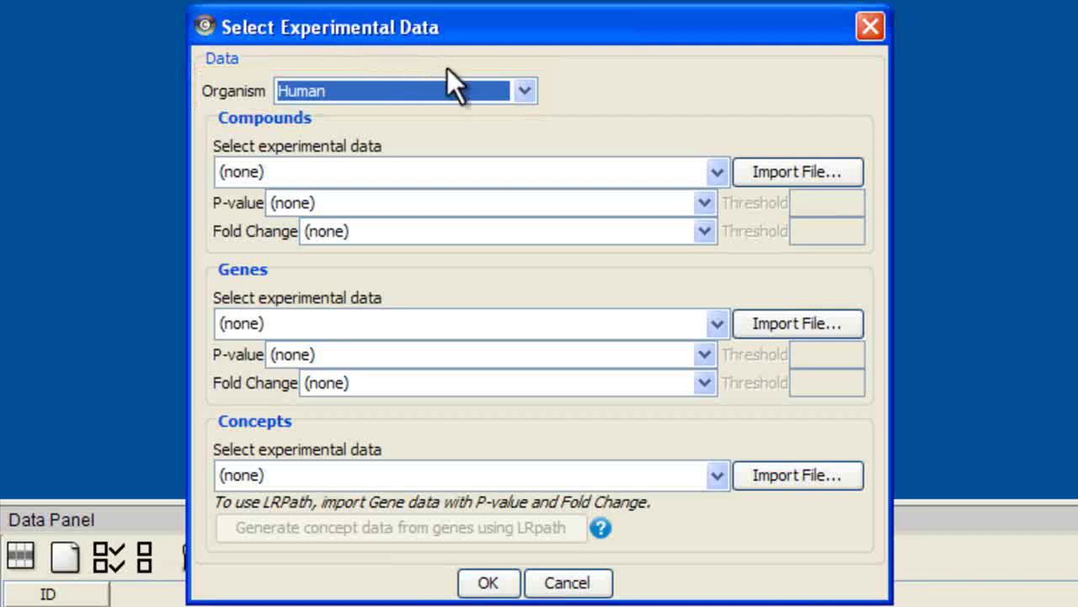
# Set the experimental data organism to Human and import CompoundFile.xlsx as the compound data.
pyautogui.click(525, 92)
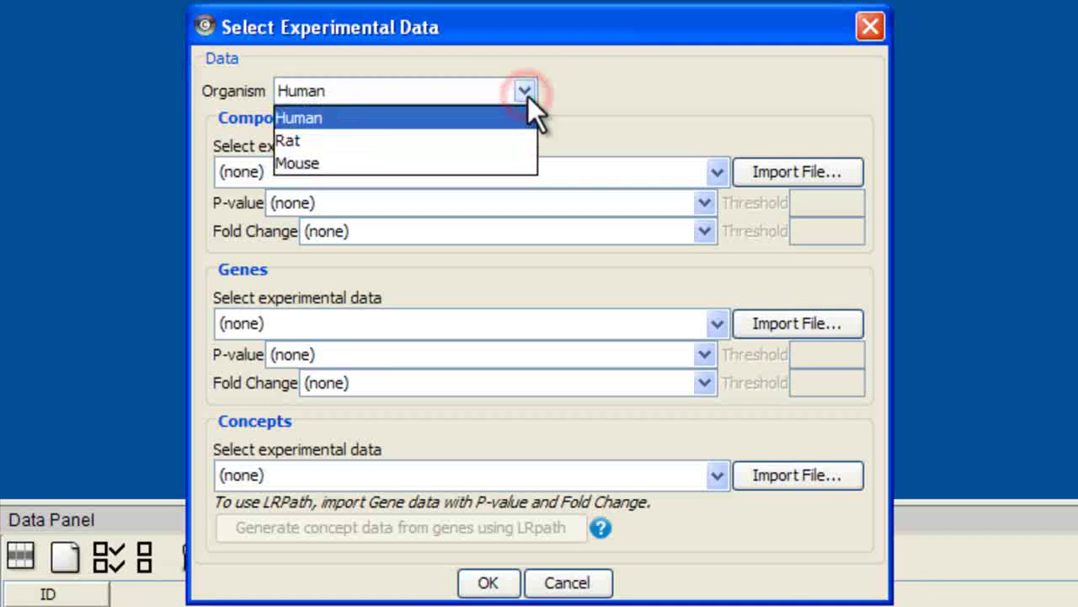
pyautogui.click(359, 118)
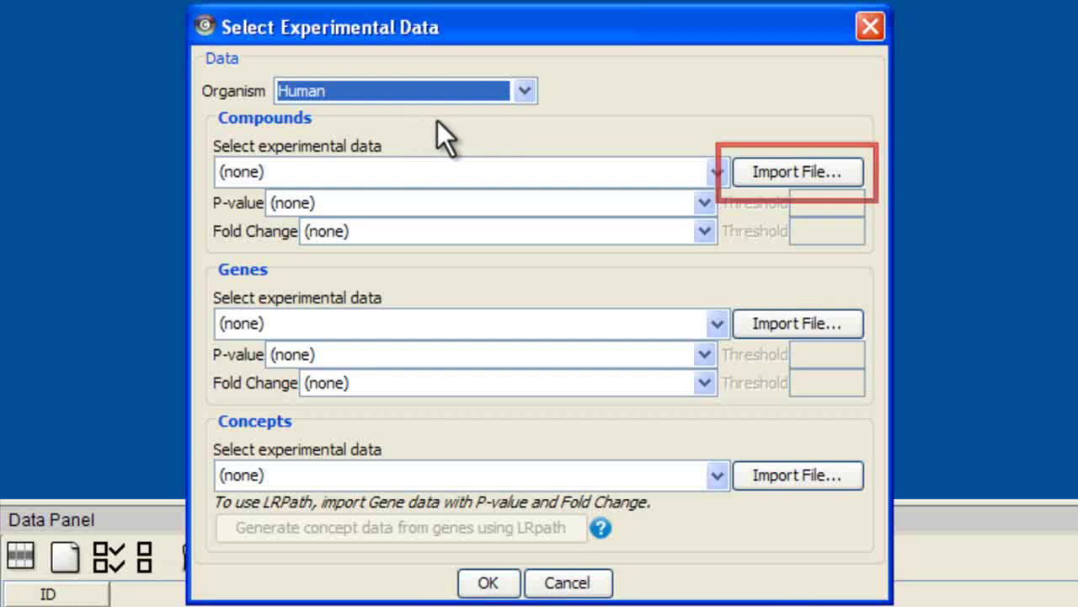
pyautogui.click(774, 173)
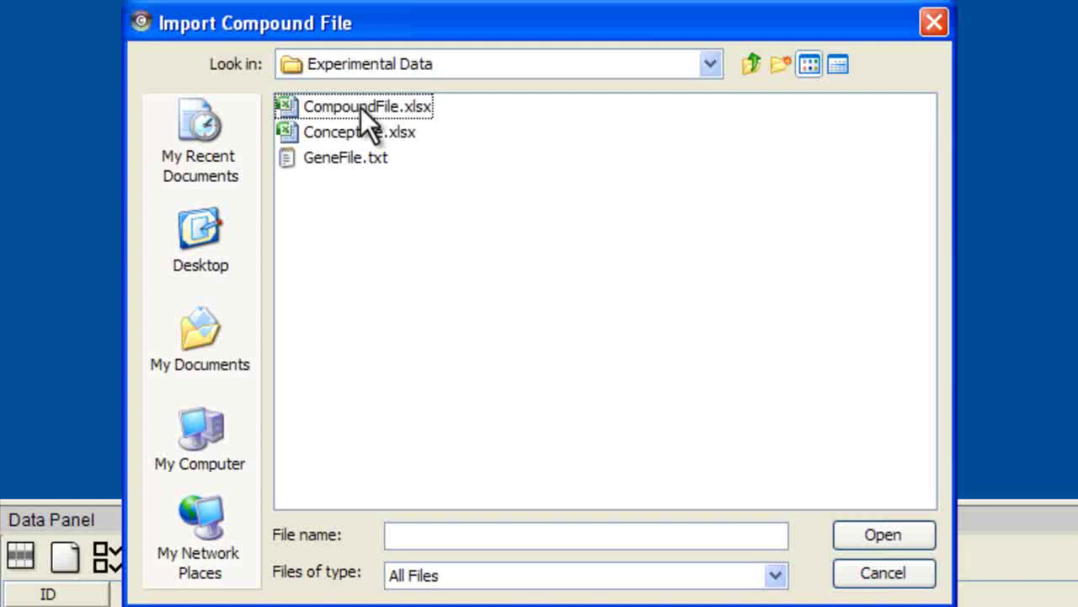
pyautogui.click(361, 107)
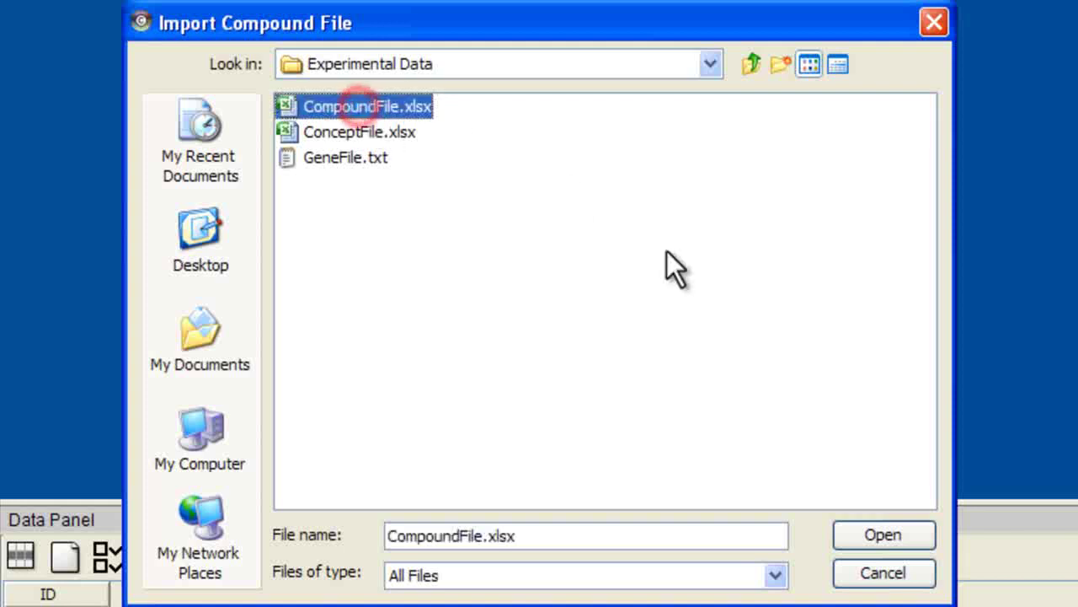
pyautogui.click(852, 530)
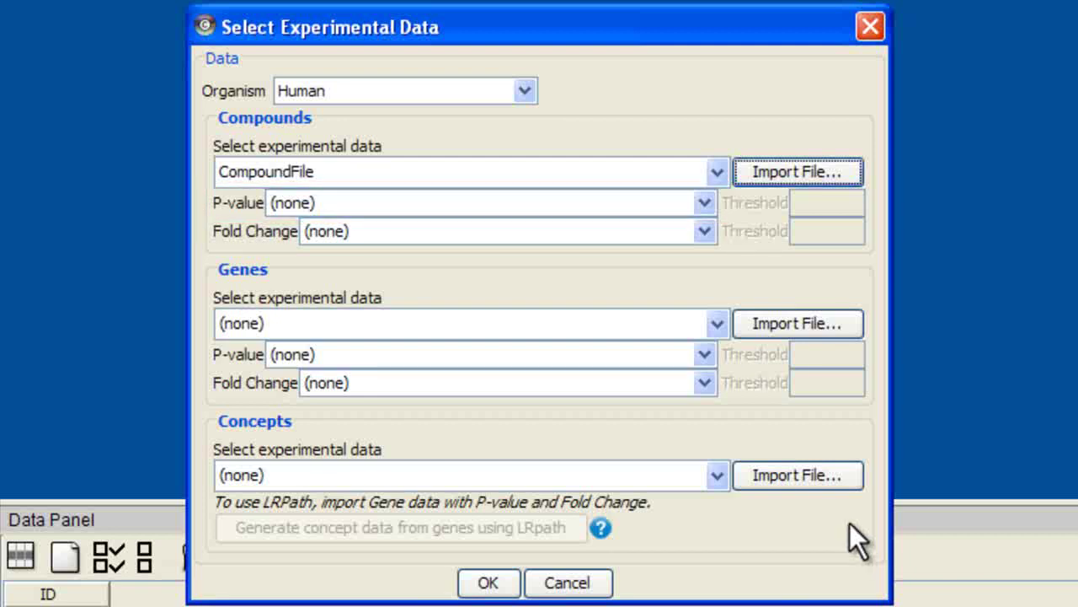
# Assign the compound data's "p value" column as P-value and its "Fold-change" column as Fold Change.
pyautogui.click(704, 203)
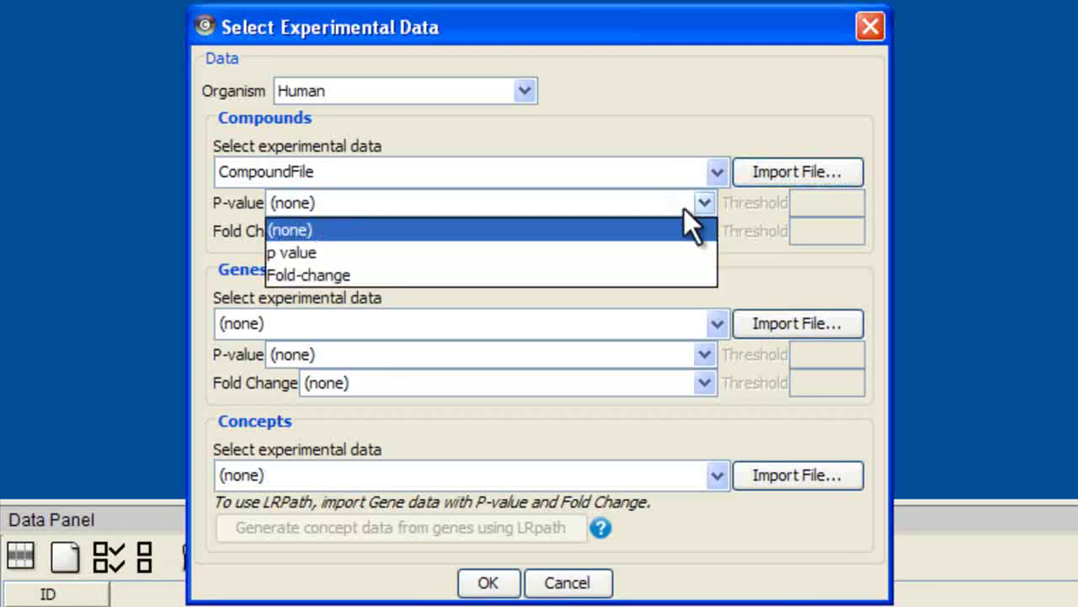
pyautogui.click(648, 253)
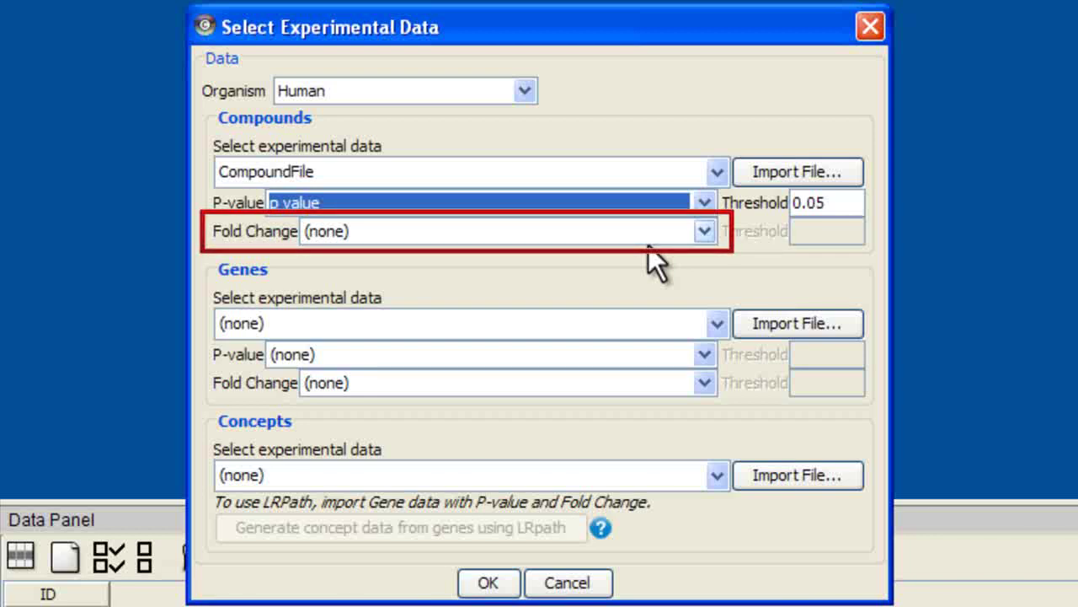
pyautogui.click(705, 231)
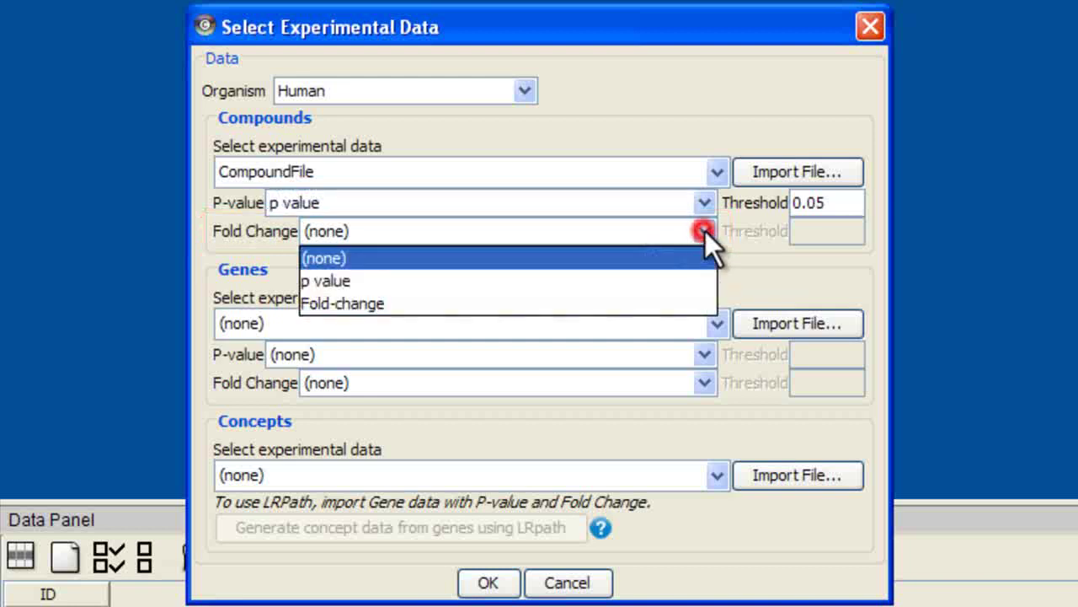
pyautogui.click(670, 295)
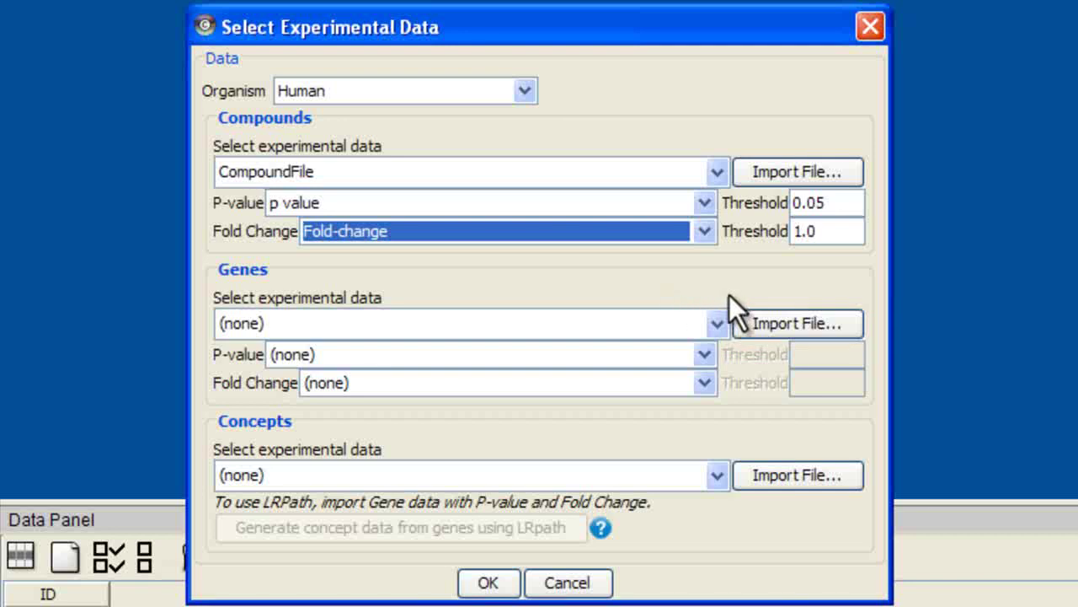
# Import GeneFile.txt from the Experimental Data folder as the gene data.
pyautogui.click(770, 323)
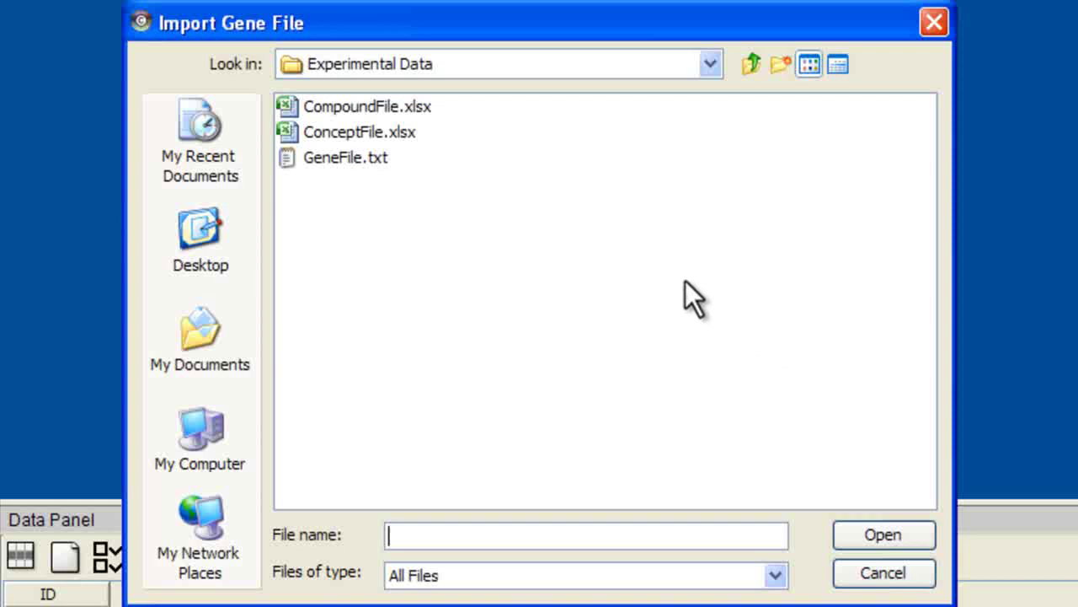
pyautogui.click(377, 160)
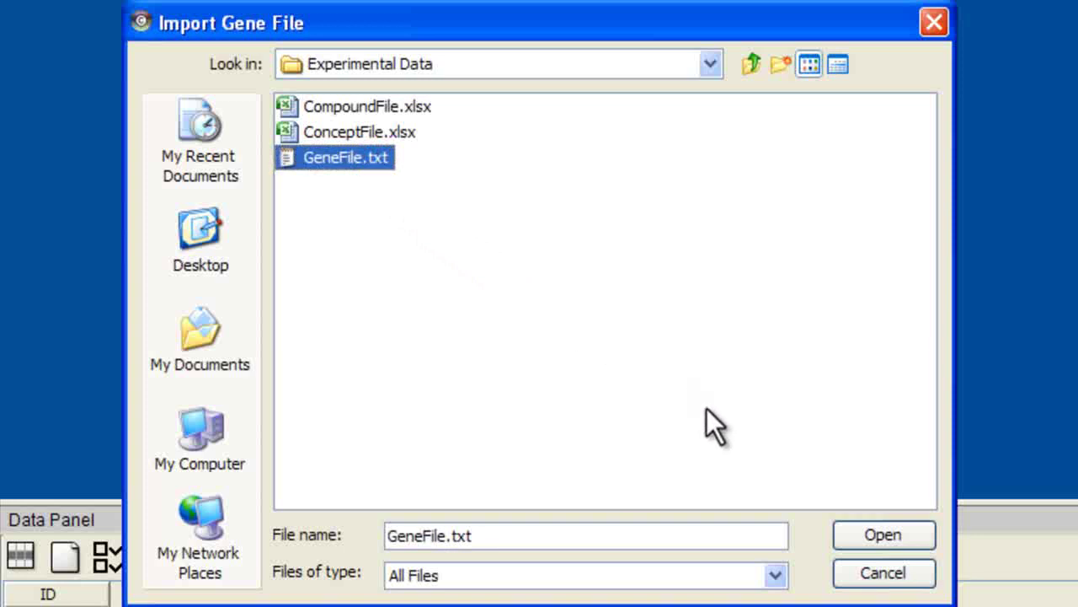
pyautogui.click(853, 534)
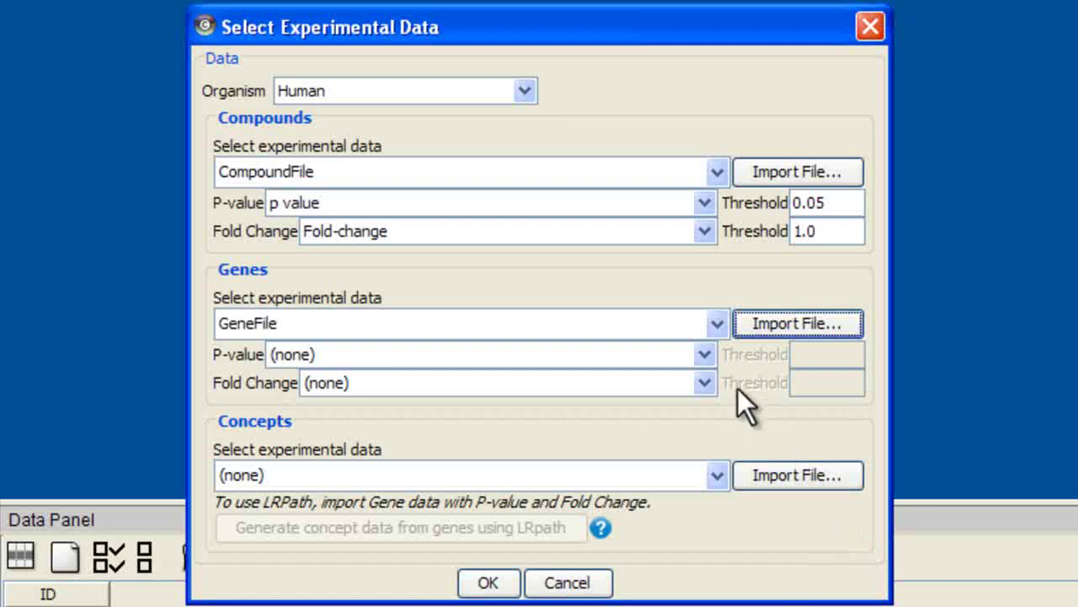
# Assign the gene data's "Pvalue" column as P-value and its "Log_fold_change" column as Fold Change.
pyautogui.click(706, 355)
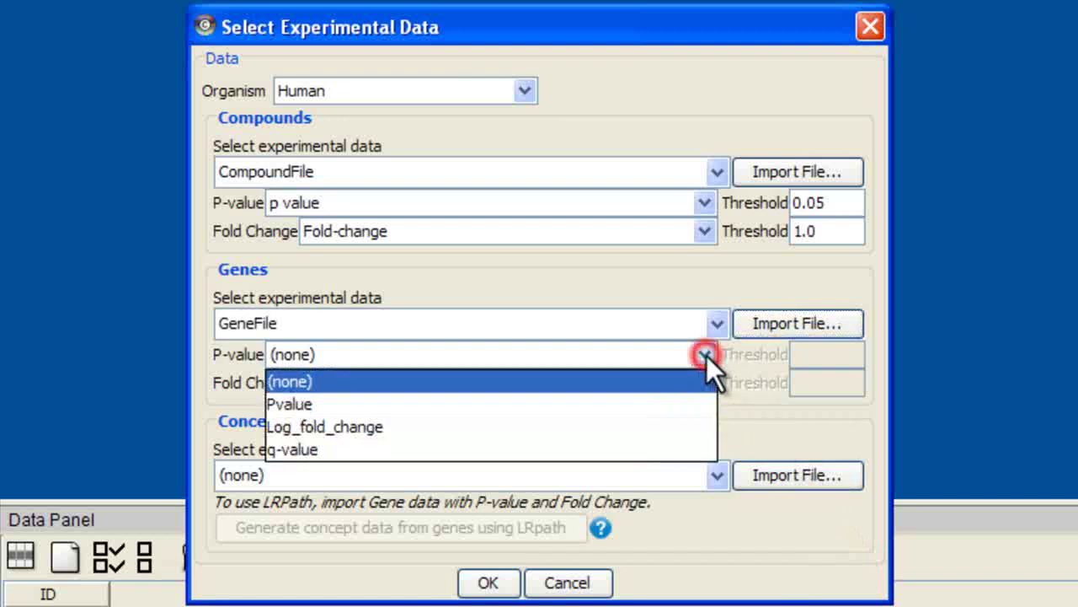
pyautogui.click(678, 395)
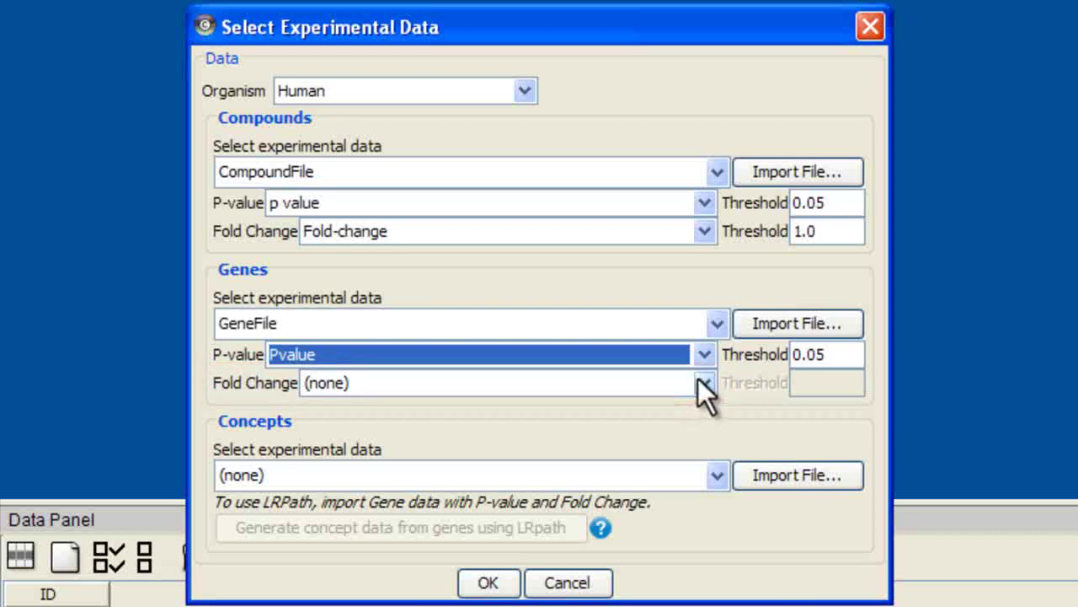
pyautogui.click(699, 382)
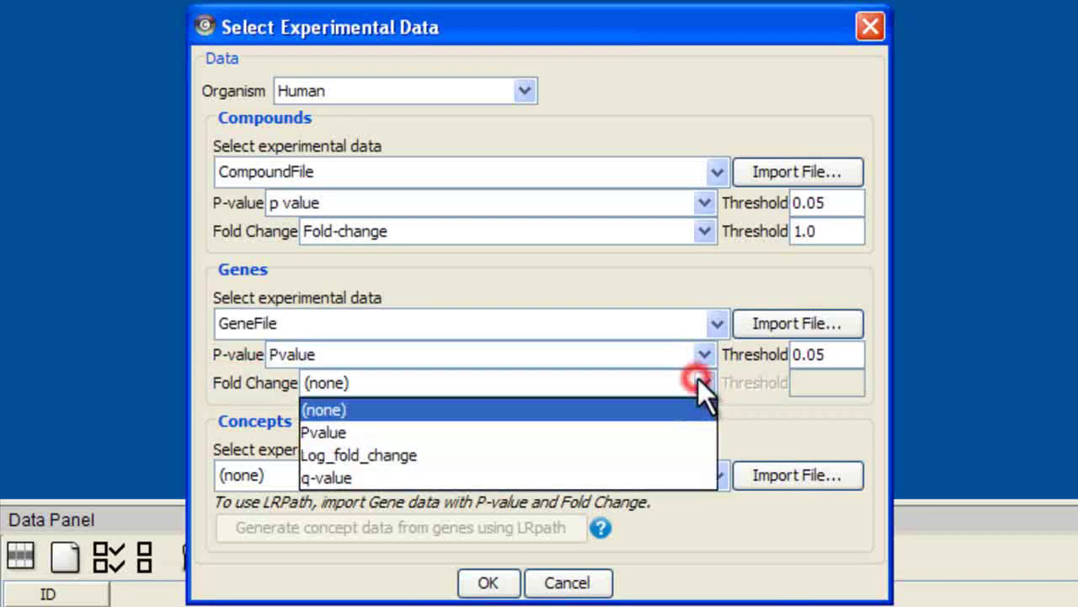
pyautogui.click(676, 455)
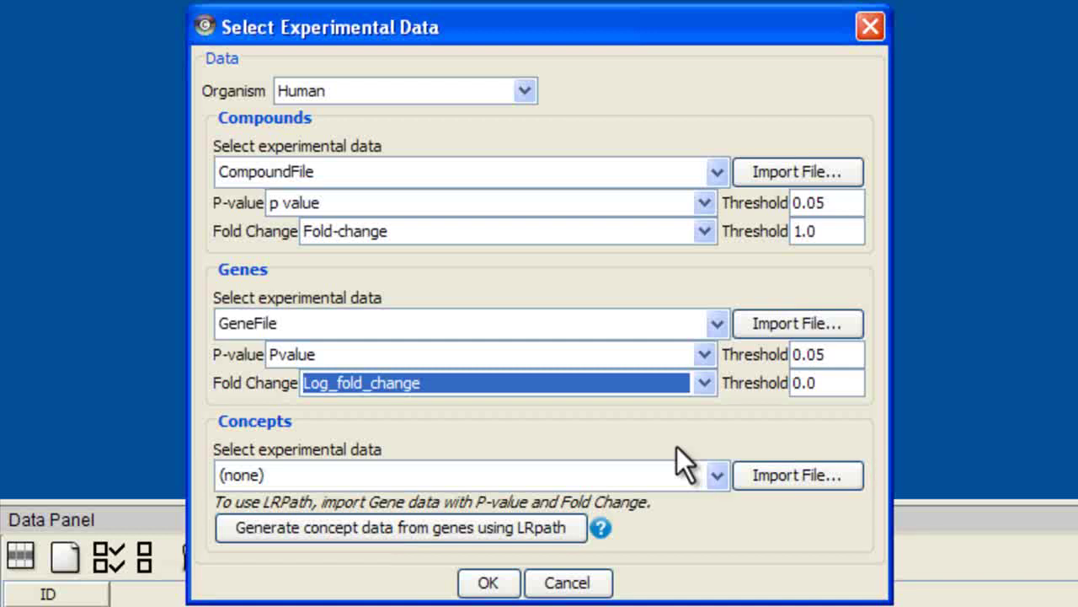
# Import ConceptFile.xlsx as the concept data and accept the experimental data selection.
pyautogui.click(775, 474)
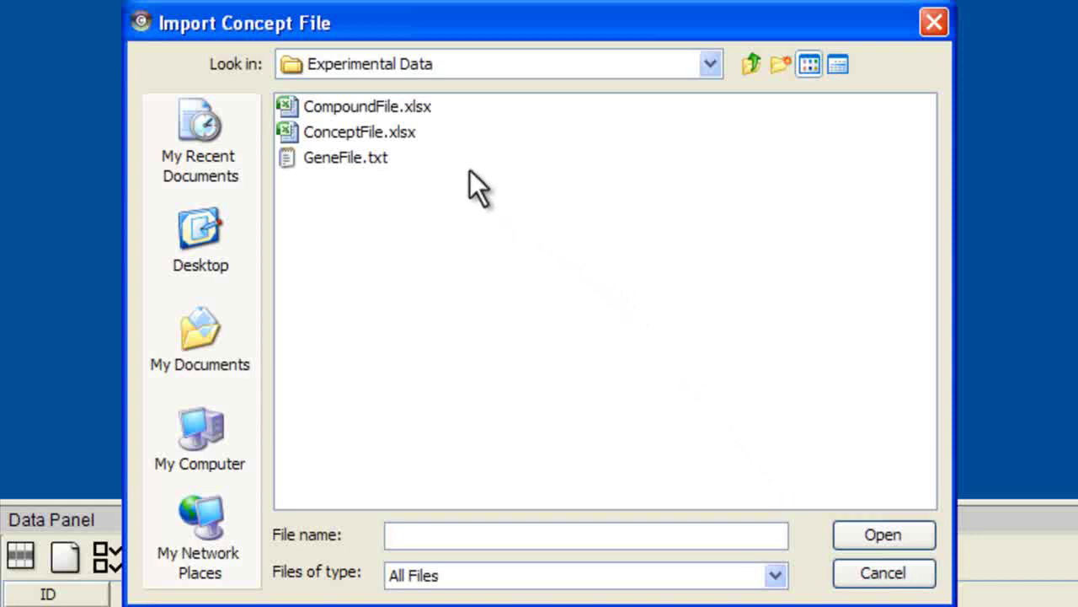
pyautogui.click(406, 132)
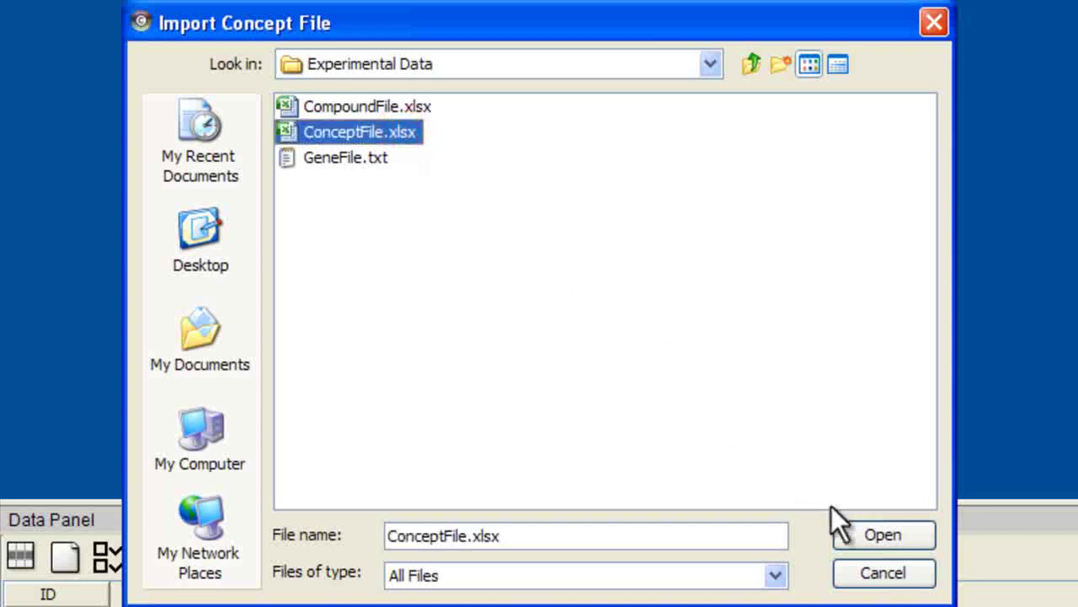
pyautogui.click(844, 534)
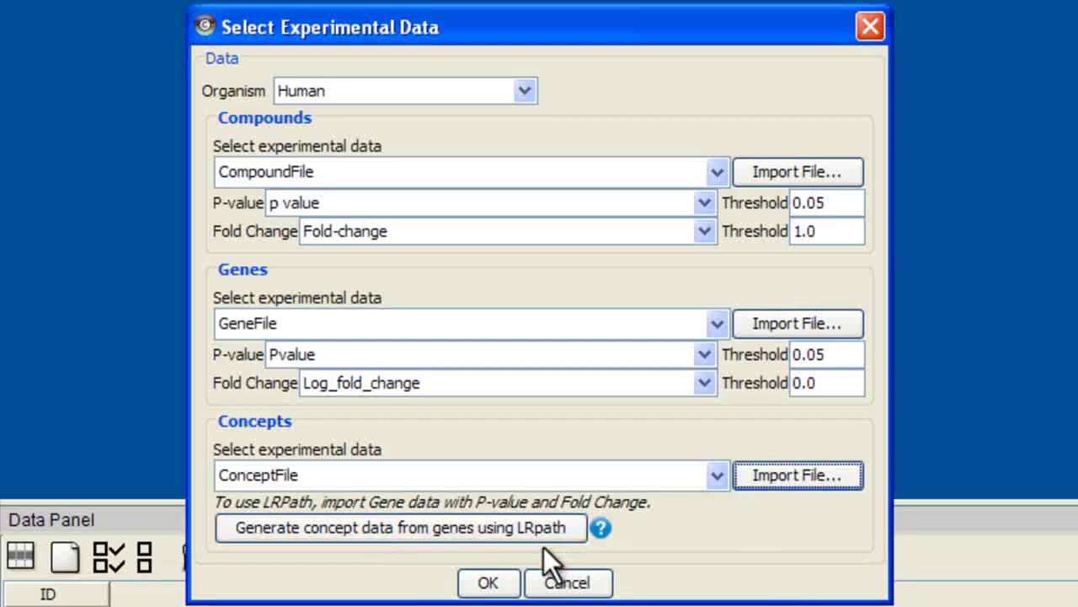
pyautogui.click(489, 583)
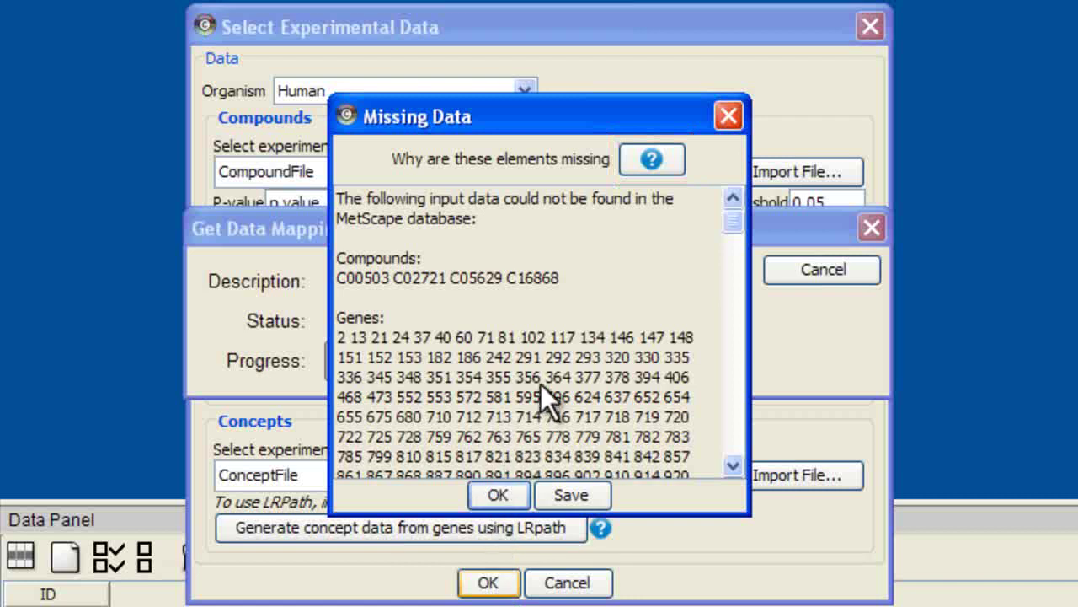
# Read the explanation of why input elements are missing, and dismiss the missing data list.
pyautogui.click(652, 160)
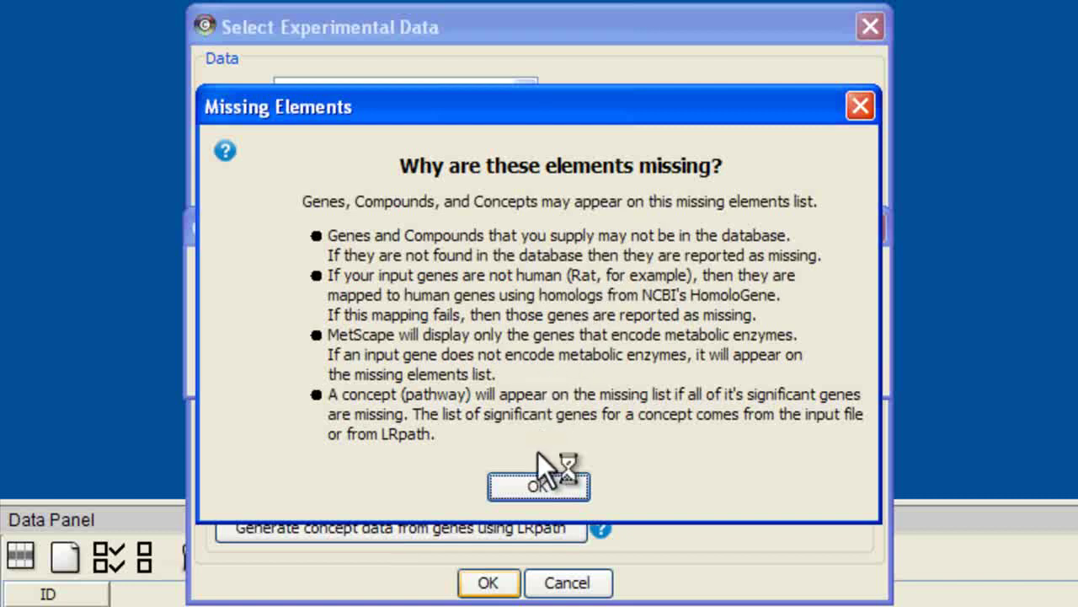
pyautogui.click(537, 486)
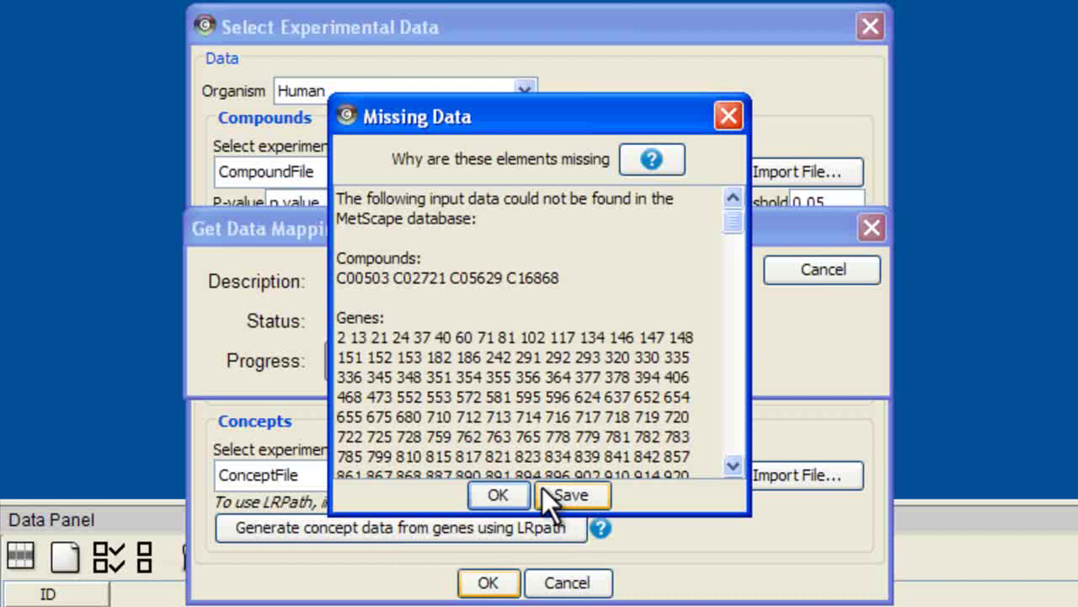
pyautogui.click(497, 495)
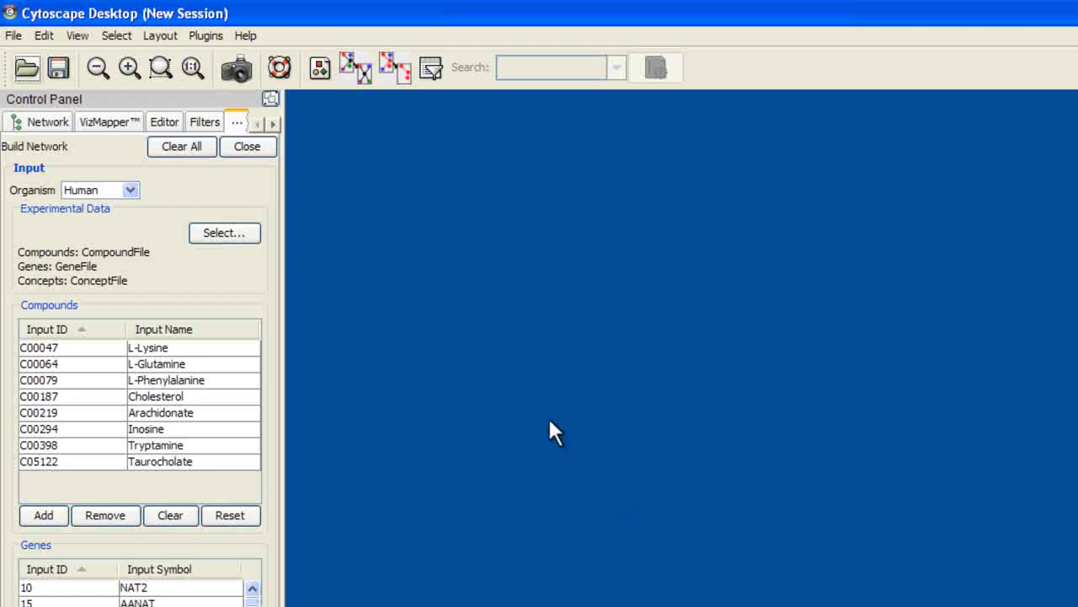
# Build a Compound-Reaction-Enzyme-Gene network from the imported experimental compounds and genes.
pyautogui.click(275, 123)
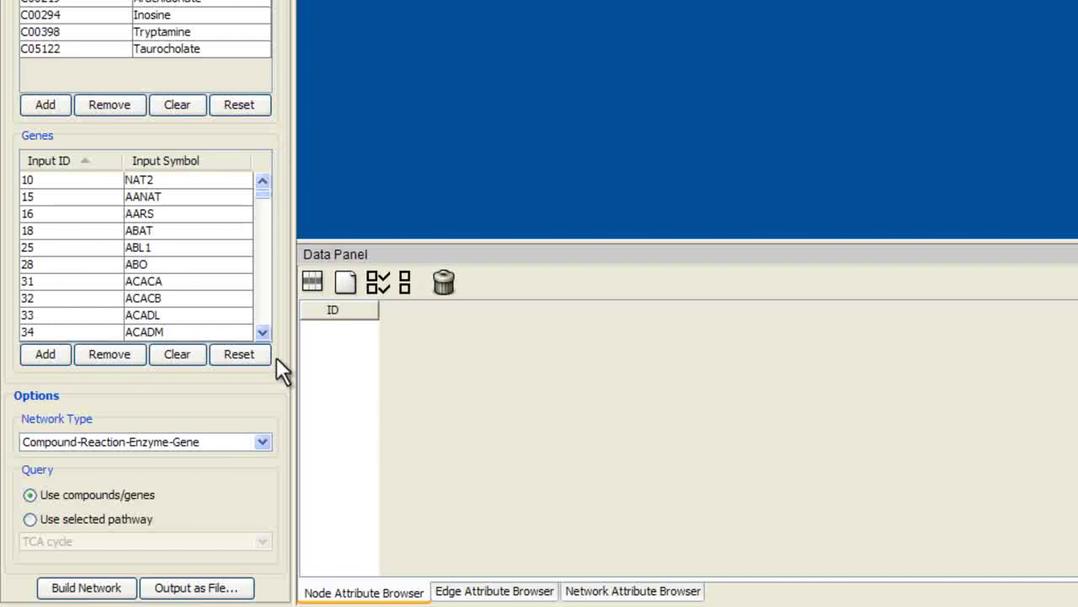
pyautogui.click(262, 444)
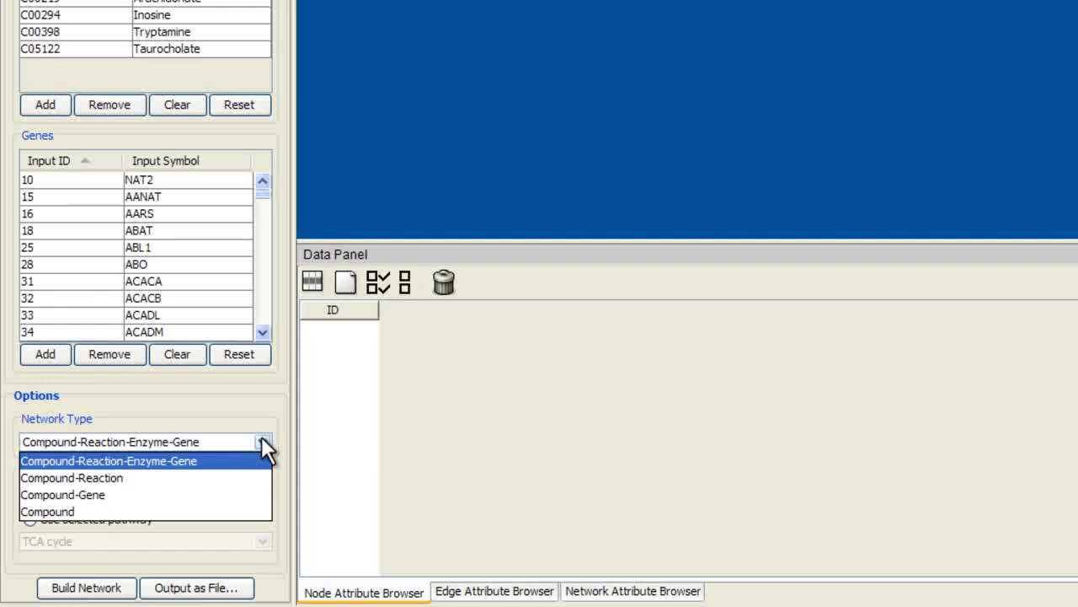
pyautogui.click(195, 459)
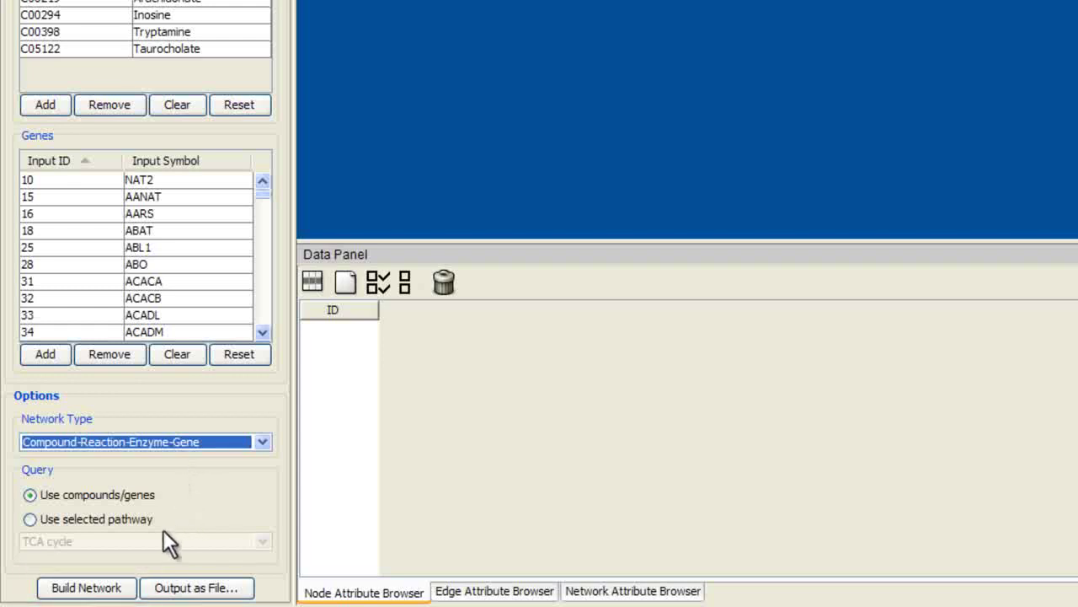
pyautogui.click(88, 589)
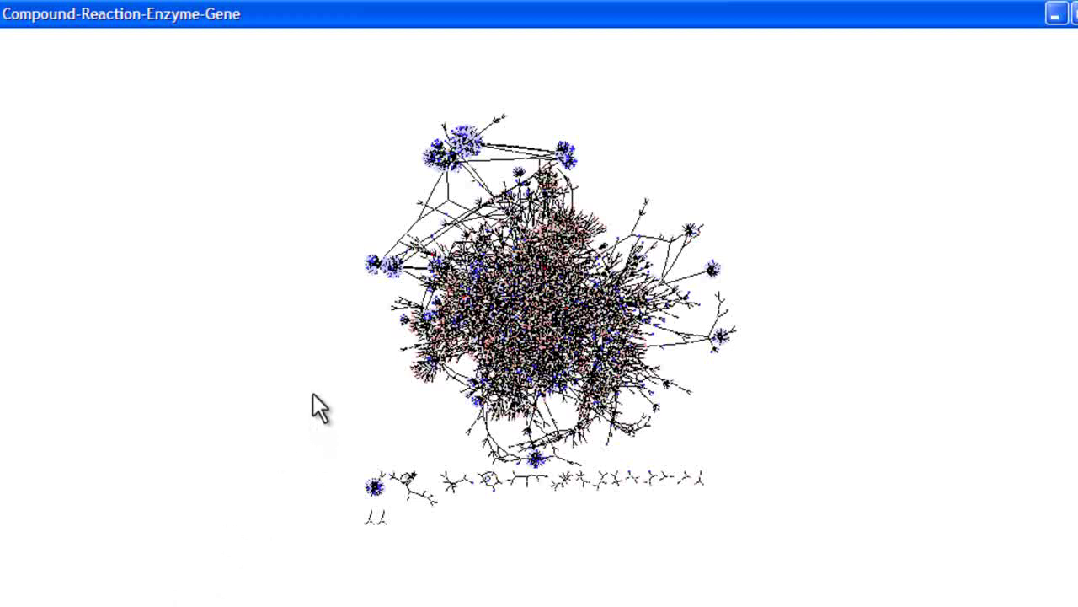
# Examine the new network's nodes up close with the MetScape legend open for the input, significance and regulation symbols.
pyautogui.scroll(10, 313, 394)
pyautogui.scroll(10, 312, 399)
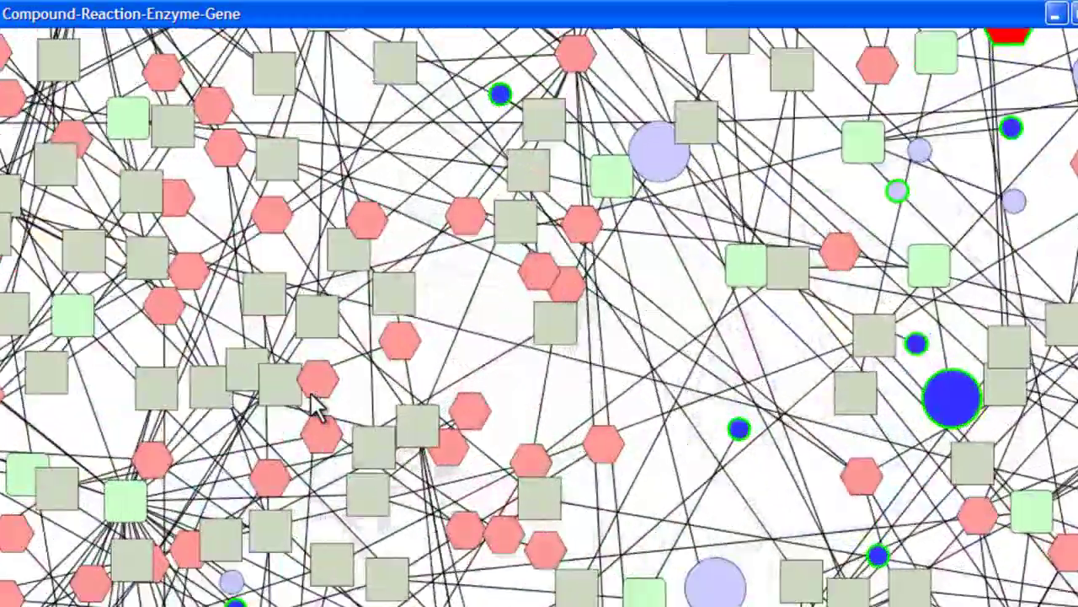
pyautogui.scroll(5, 313, 406)
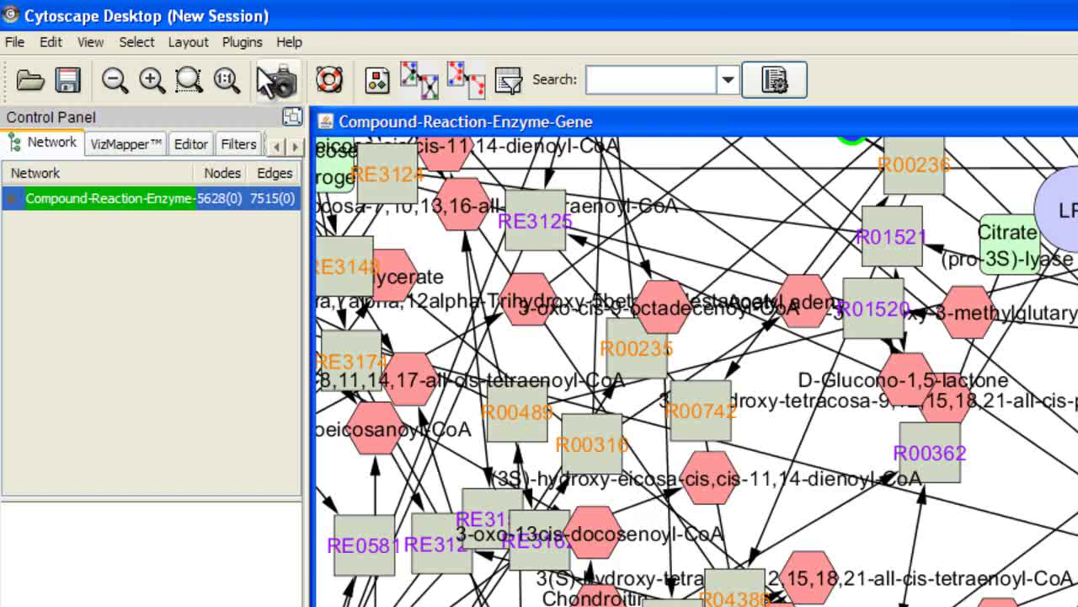
pyautogui.click(246, 44)
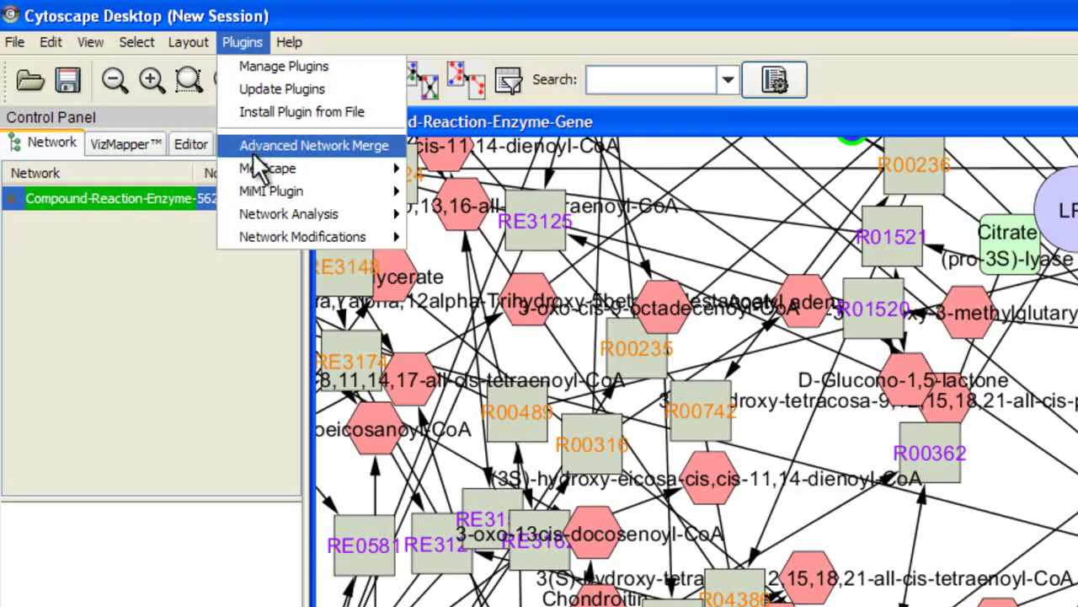
pyautogui.moveTo(255, 163)
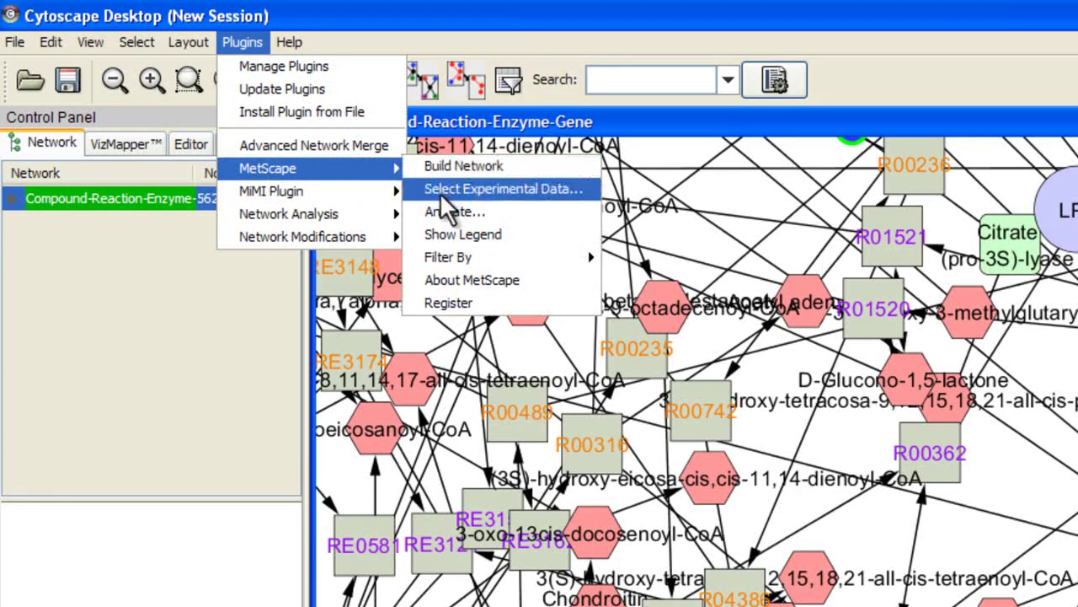
pyautogui.click(446, 234)
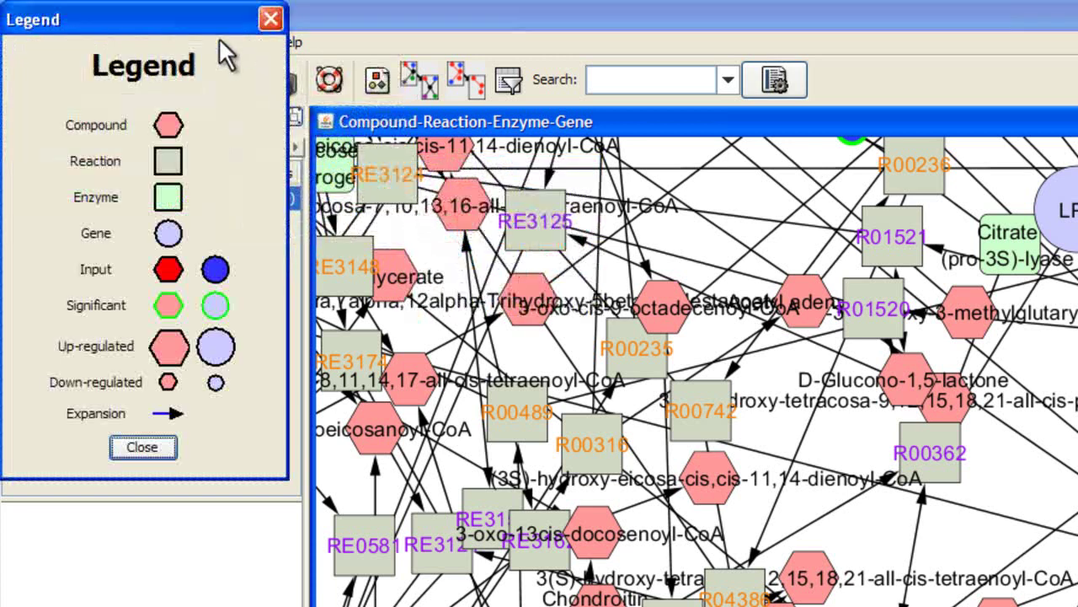
pyautogui.moveTo(195, 31); pyautogui.dragTo(233, 118)
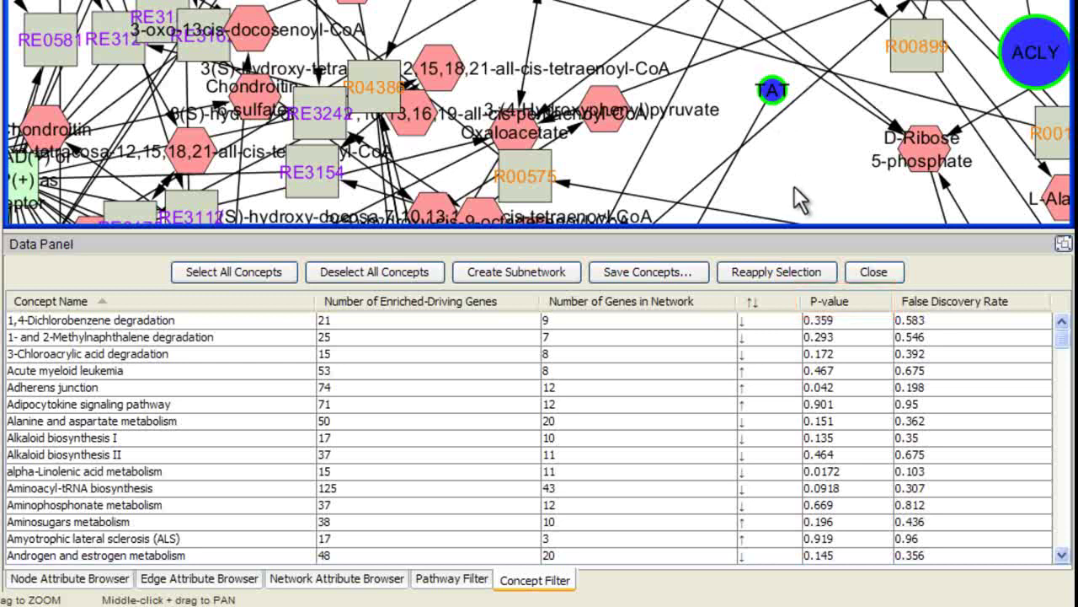
# Sort the concept filter table by ascending P-value and select the "Focal adhesion" concept.
pyautogui.click(860, 300)
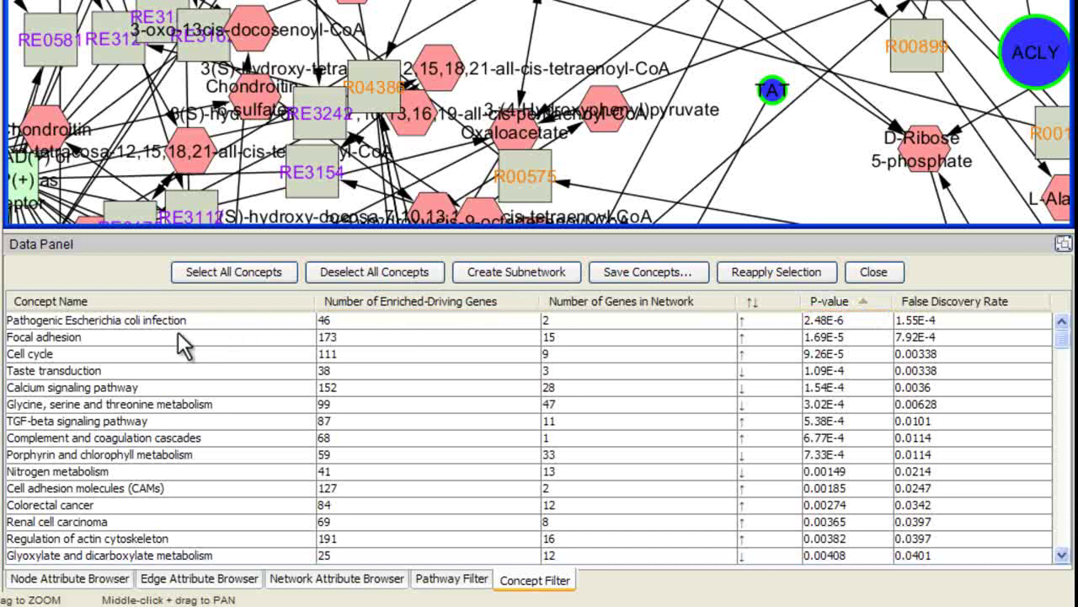
pyautogui.click(103, 336)
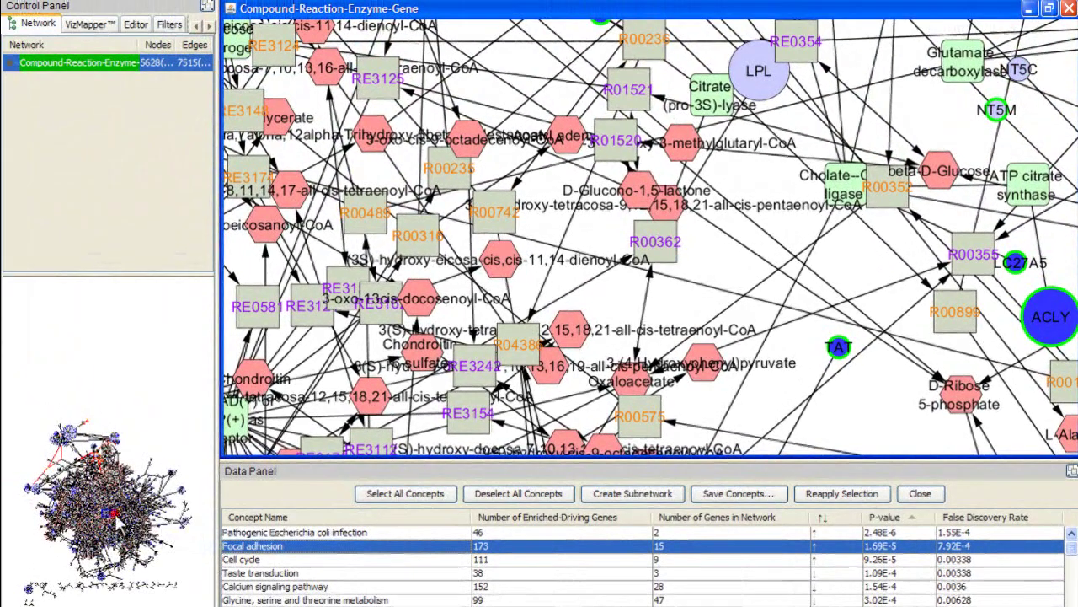
# Locate the highlighted "Focal adhesion" nodes in the network and create a subnetwork from them.
pyautogui.moveTo(123, 527); pyautogui.dragTo(111, 472)
pyautogui.scroll(-3, 697, 255)
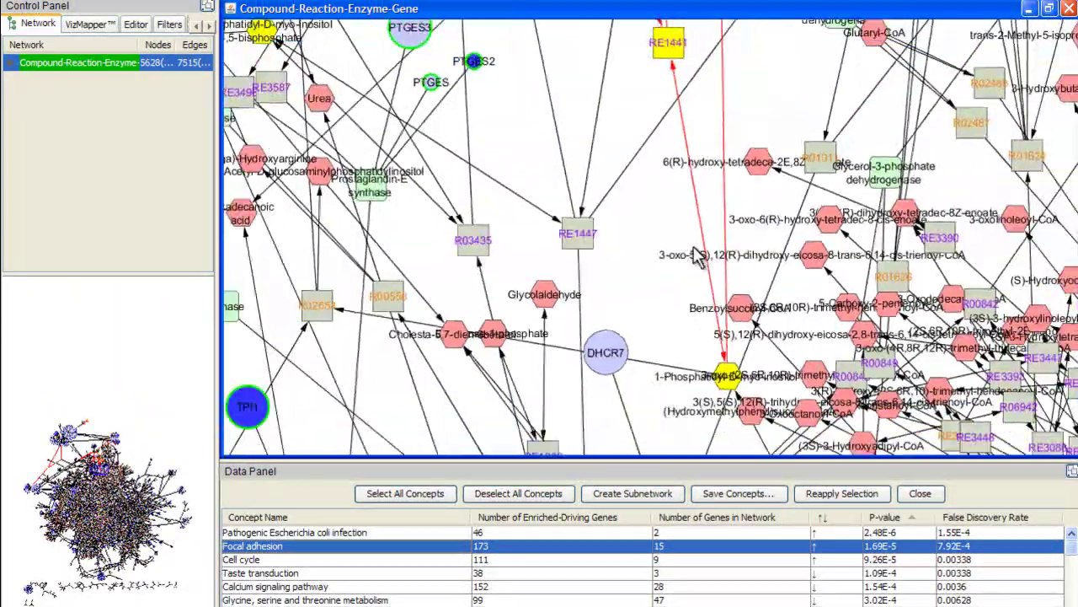
pyautogui.scroll(-1, 697, 254)
pyautogui.moveTo(119, 476); pyautogui.dragTo(115, 461)
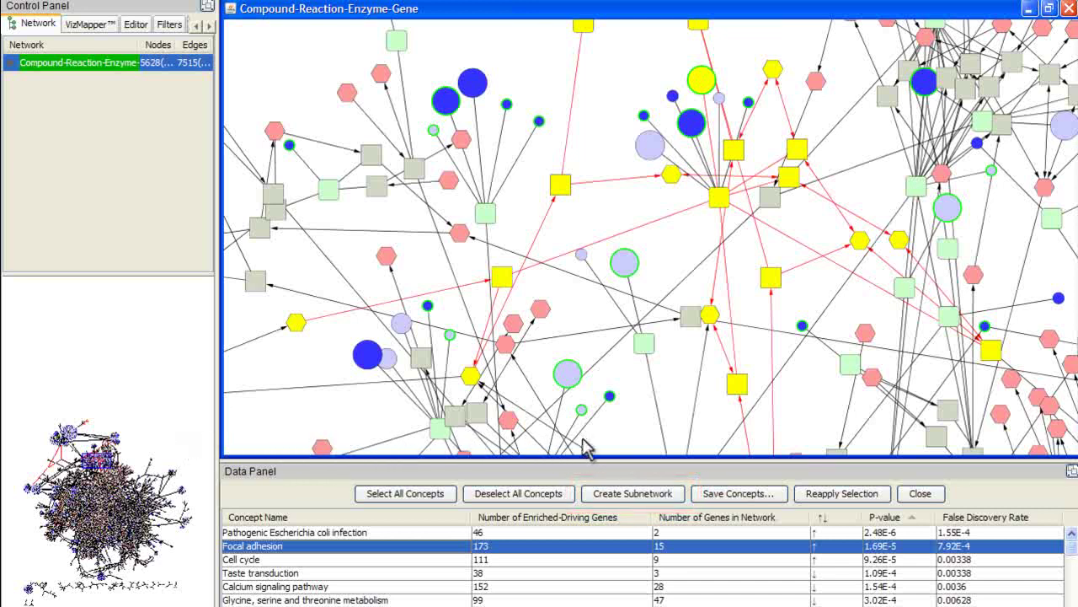
pyautogui.click(628, 494)
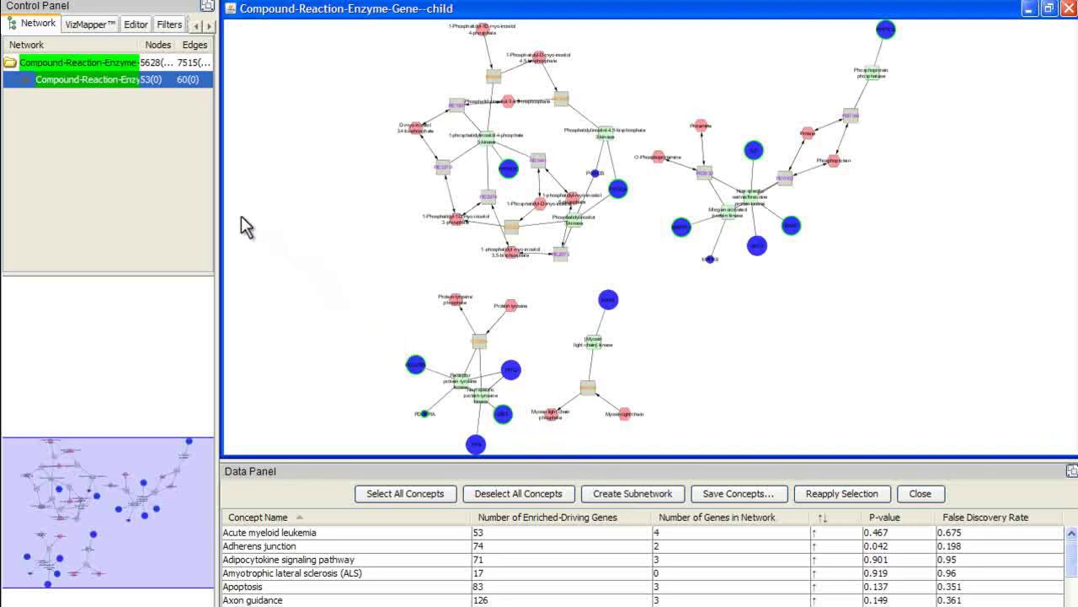
# Return to the full parent network, filter it by the "Bile acid biosynthesis" pathway, and view the selected nodes.
pyautogui.click(108, 64)
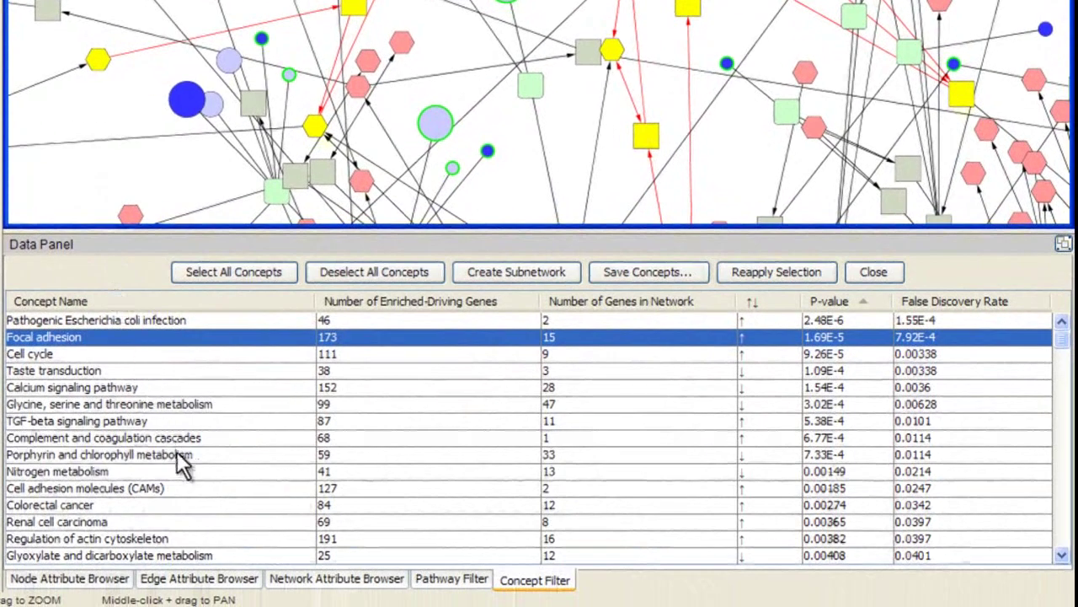
pyautogui.click(445, 582)
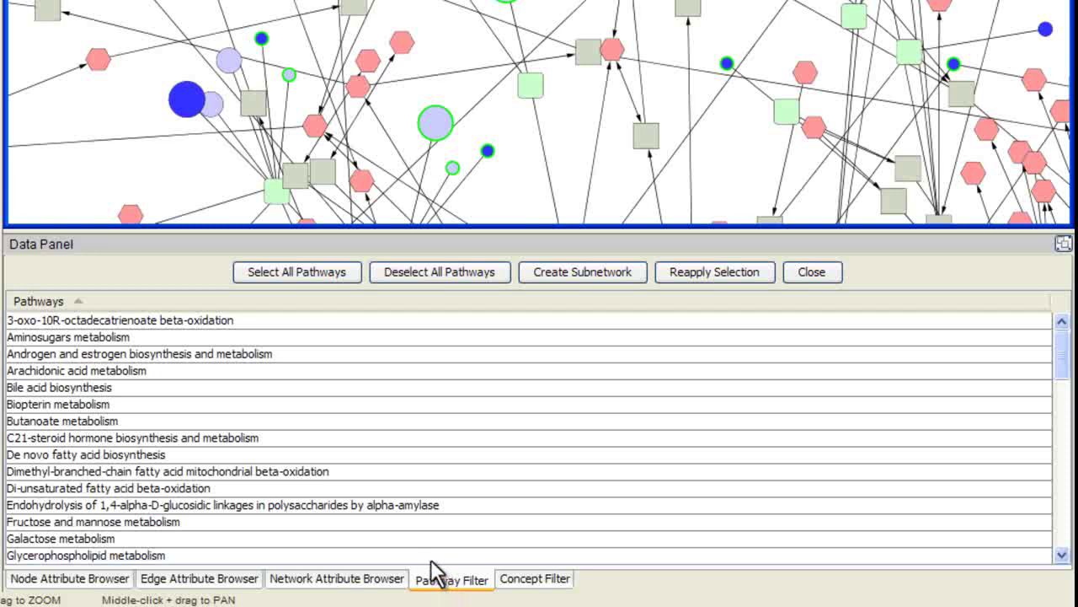
pyautogui.click(107, 388)
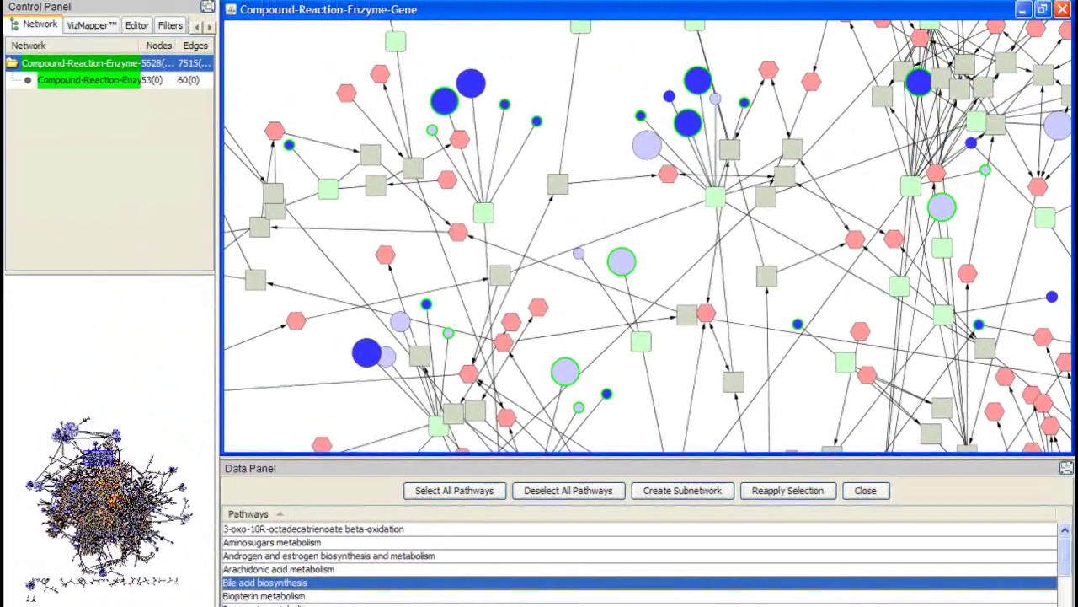
pyautogui.moveTo(105, 453); pyautogui.dragTo(114, 492)
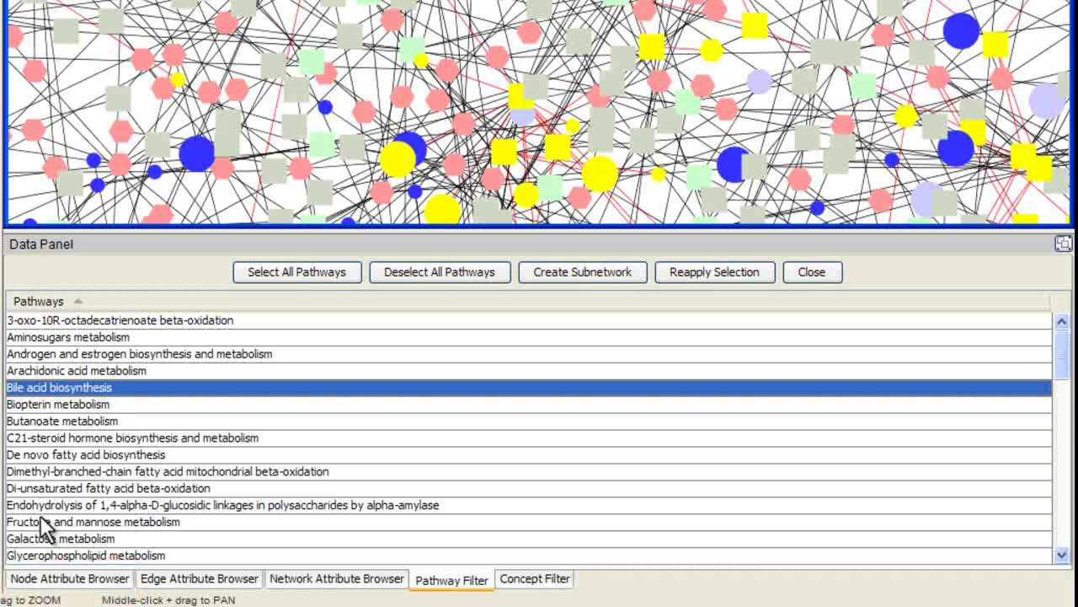
# Display the Compound.formula, Compound.name, Enzyme.name, Gene.description, Gene.symbol and Reaction.pathway attributes for the selected nodes in the node attribute table.
pyautogui.click(44, 579)
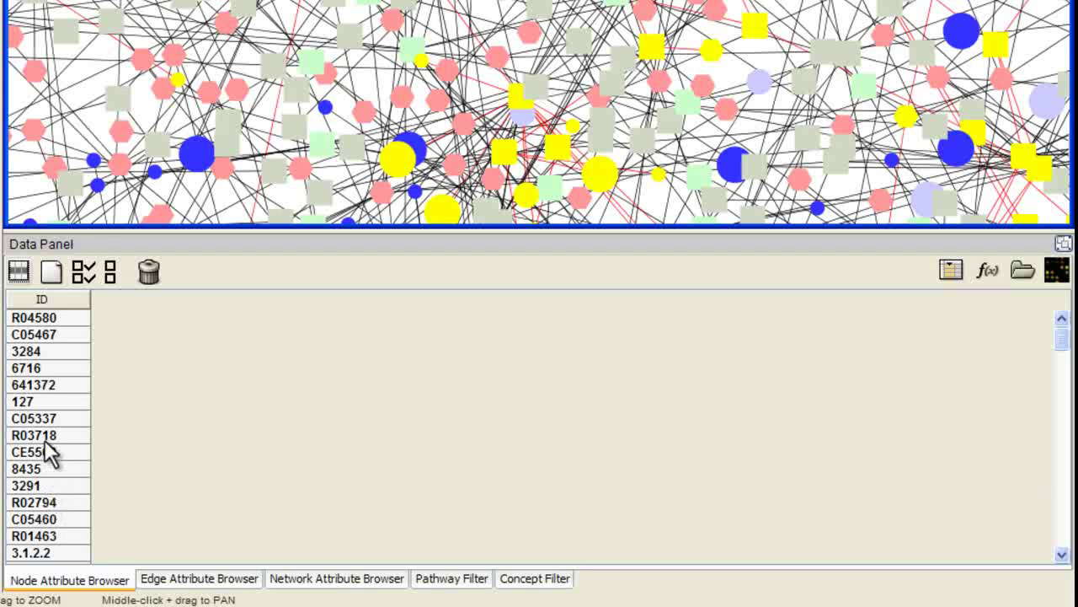
pyautogui.click(16, 276)
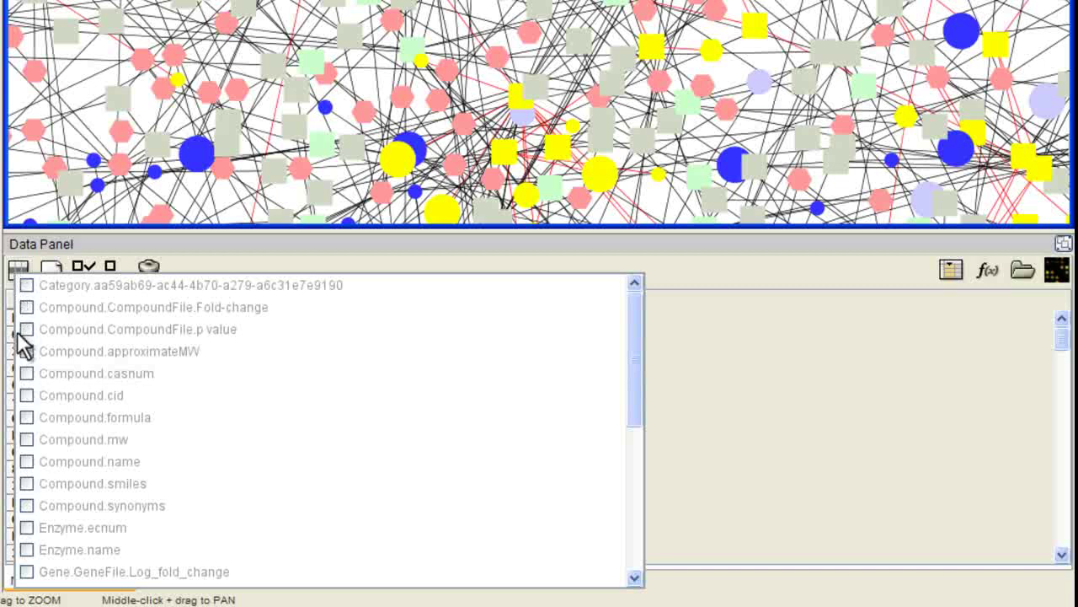
pyautogui.click(27, 417)
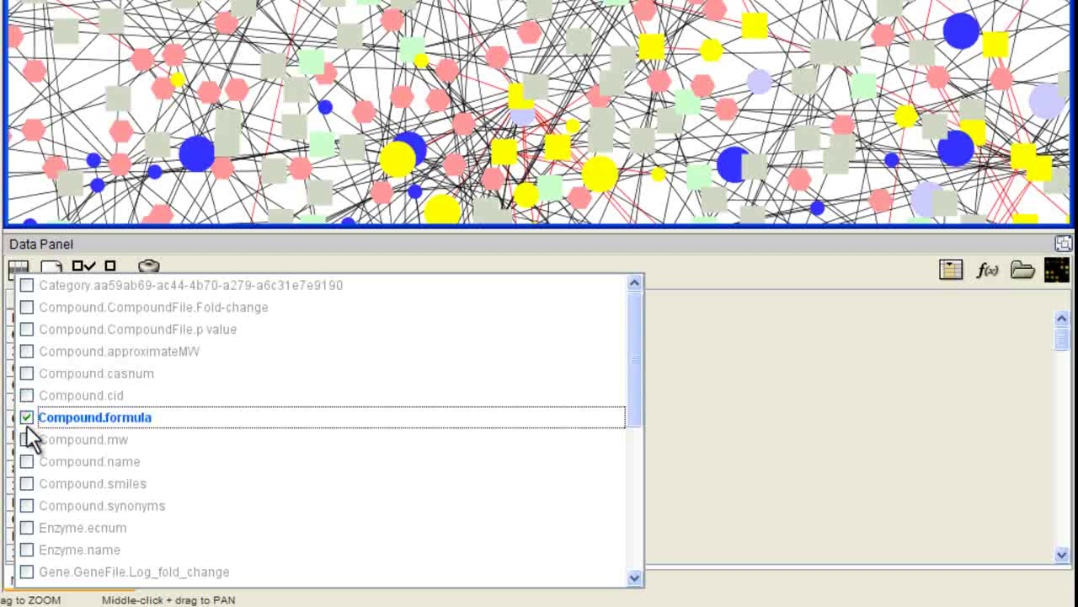
pyautogui.click(27, 460)
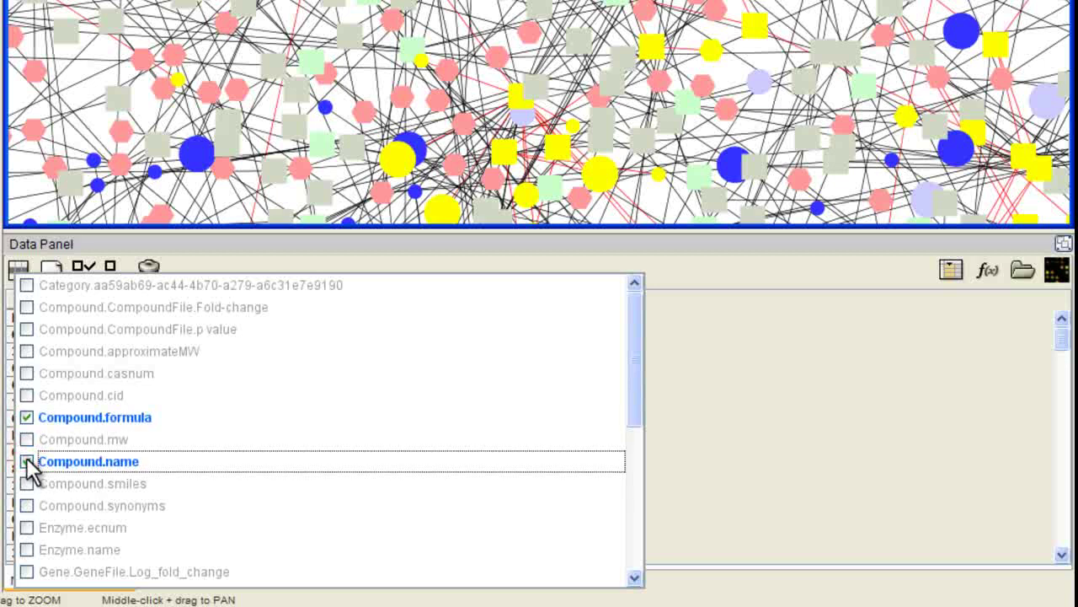
pyautogui.click(27, 549)
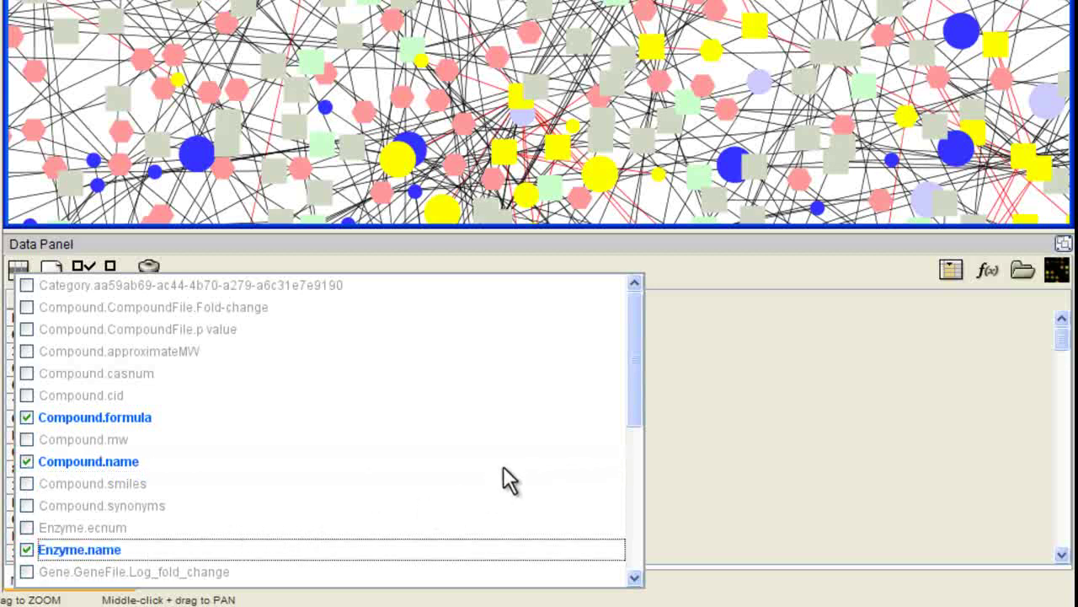
pyautogui.moveTo(632, 402); pyautogui.dragTo(629, 479)
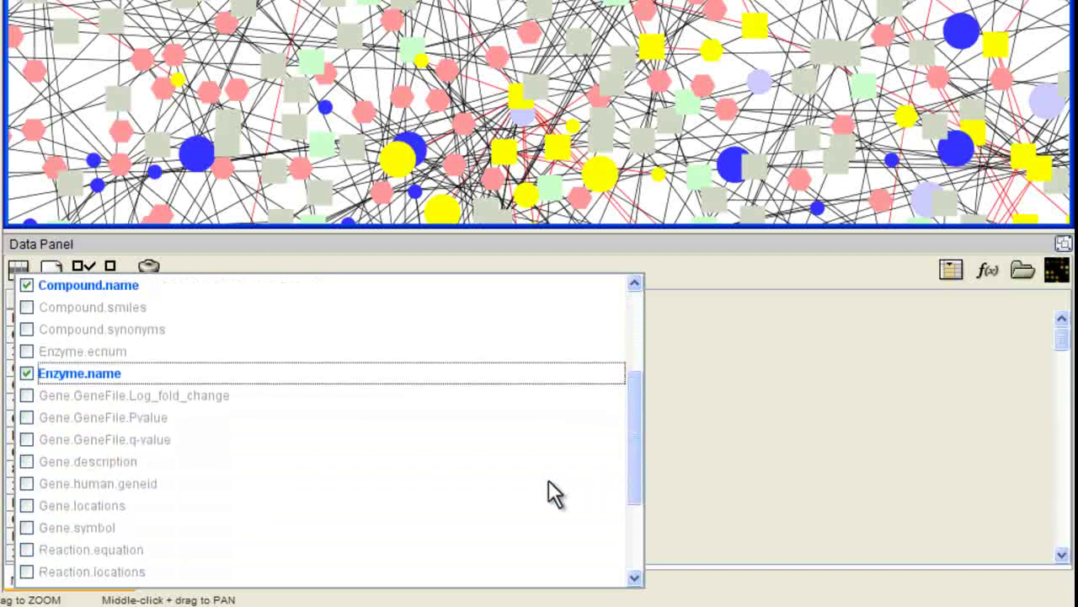
pyautogui.click(27, 461)
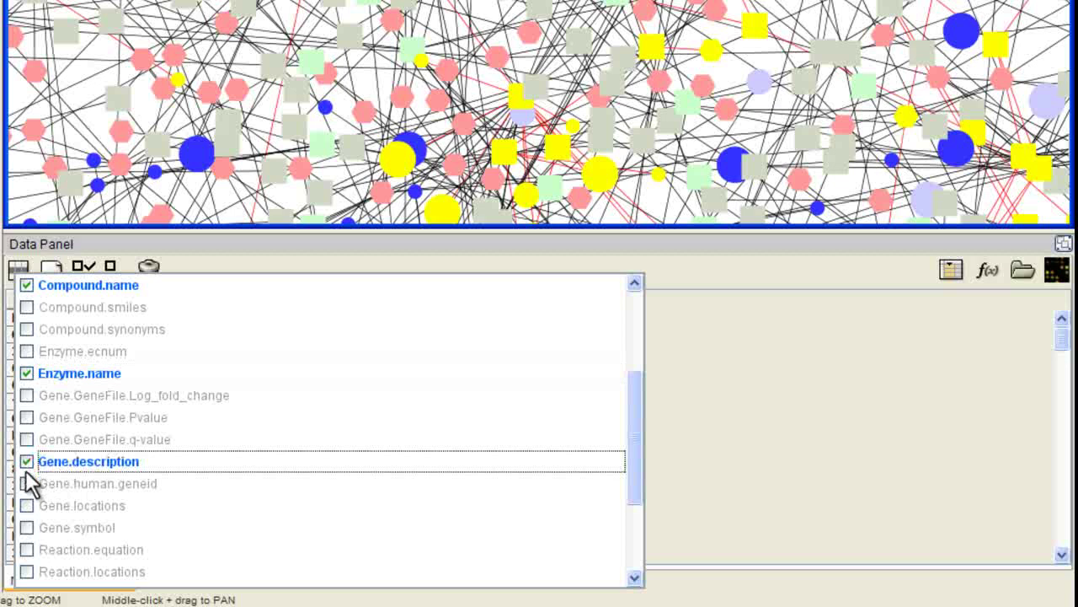
pyautogui.click(27, 528)
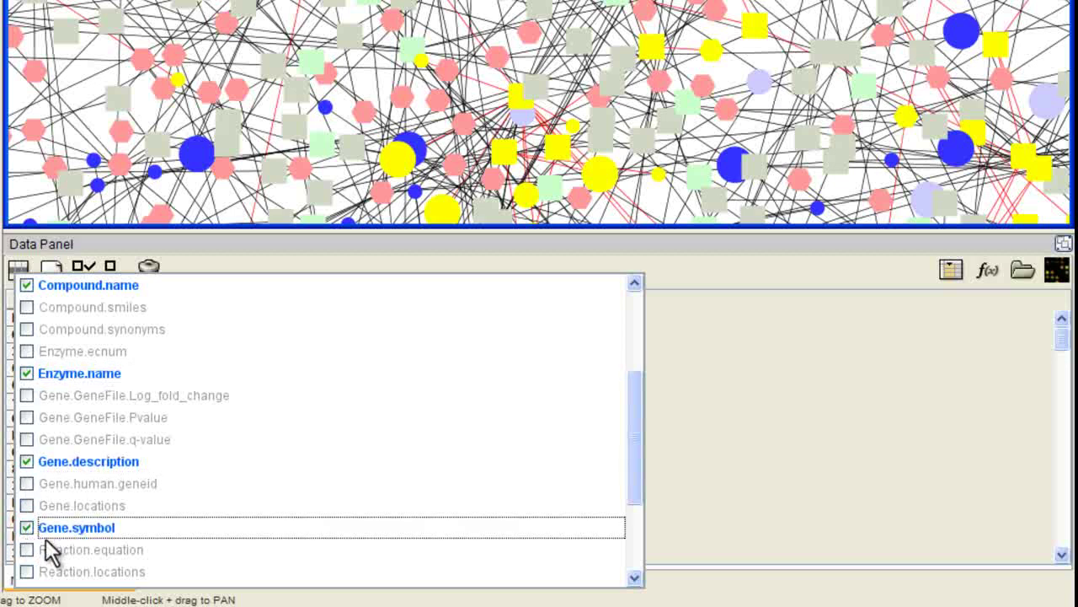
pyautogui.moveTo(631, 492); pyautogui.dragTo(633, 535)
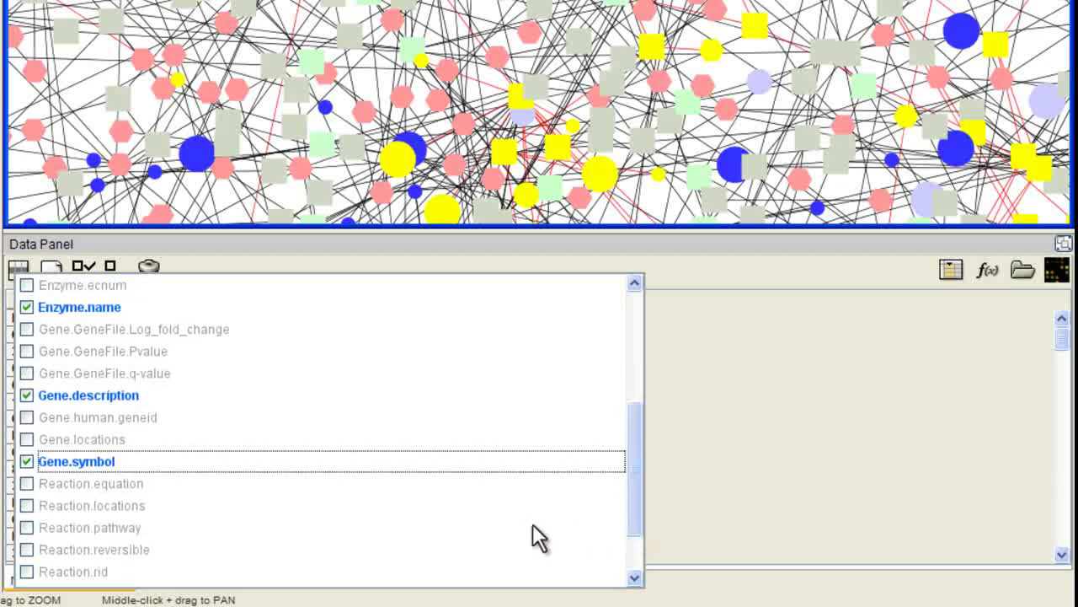
pyautogui.click(27, 528)
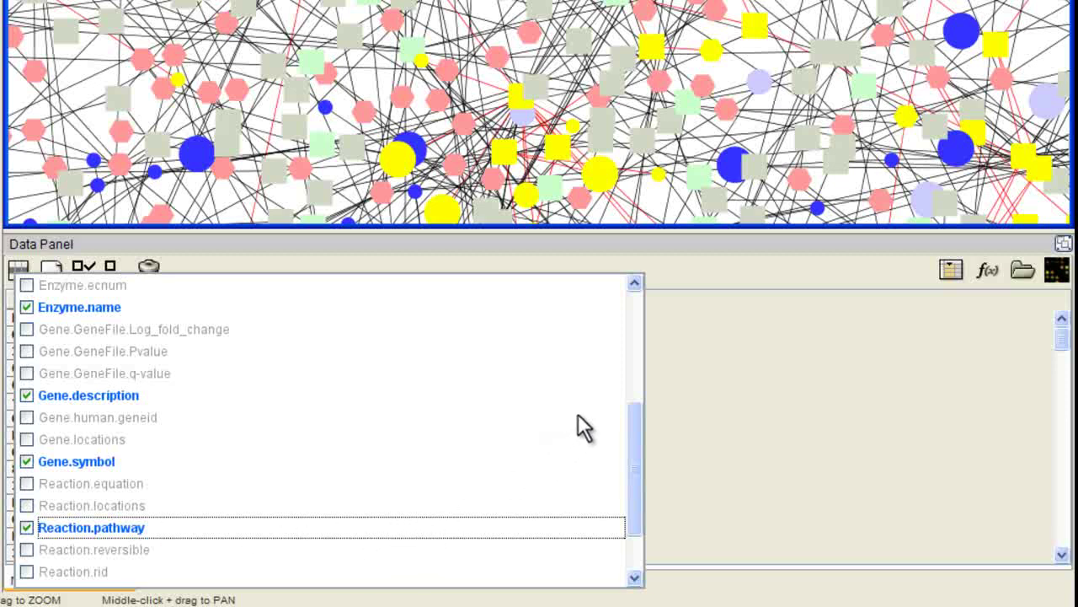
pyautogui.click(727, 398)
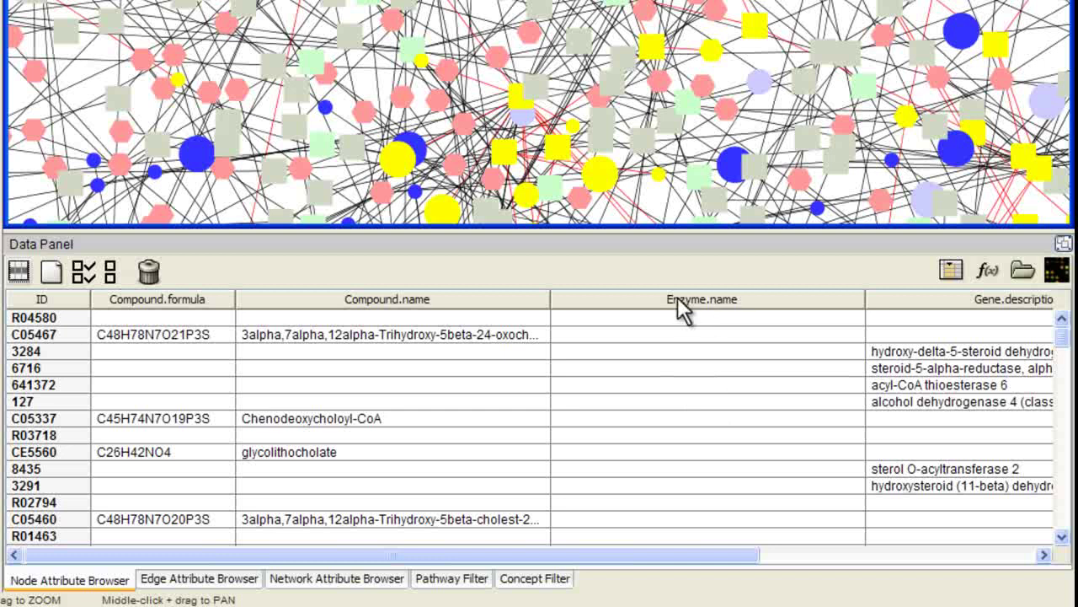
# Move the Compound.name column ahead of Compound.formula and sort the node attribute table by compound name.
pyautogui.moveTo(540, 300); pyautogui.dragTo(384, 298)
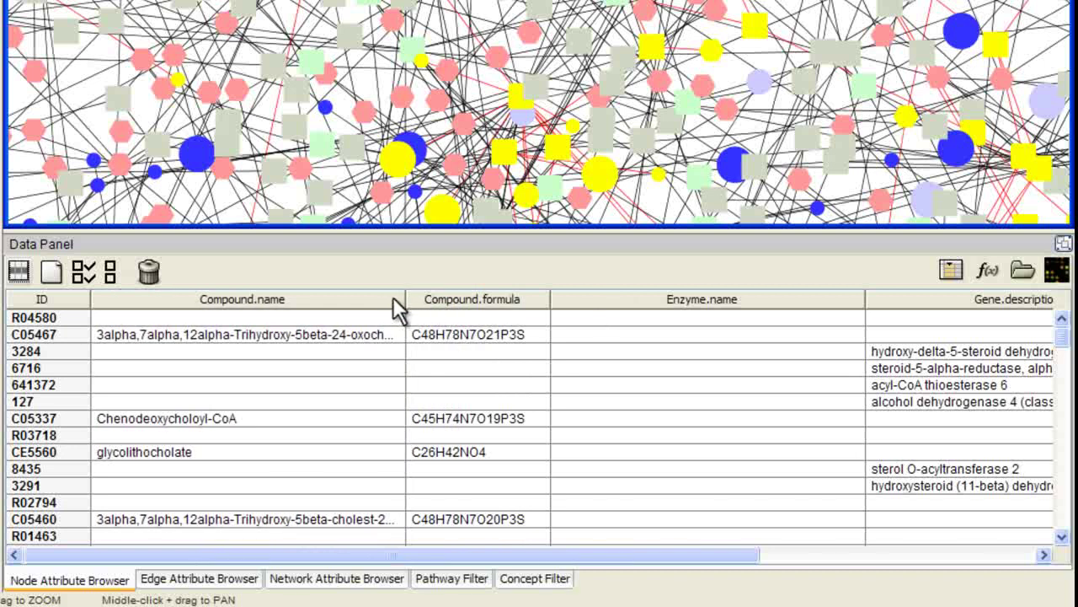
pyautogui.click(393, 301)
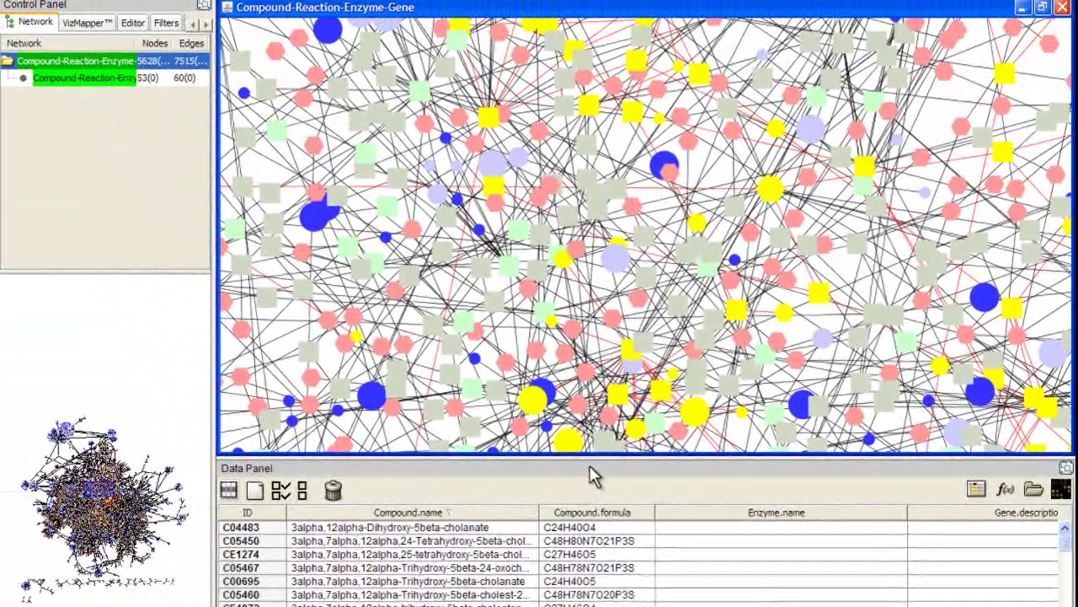
pyautogui.scroll(6, 637, 372)
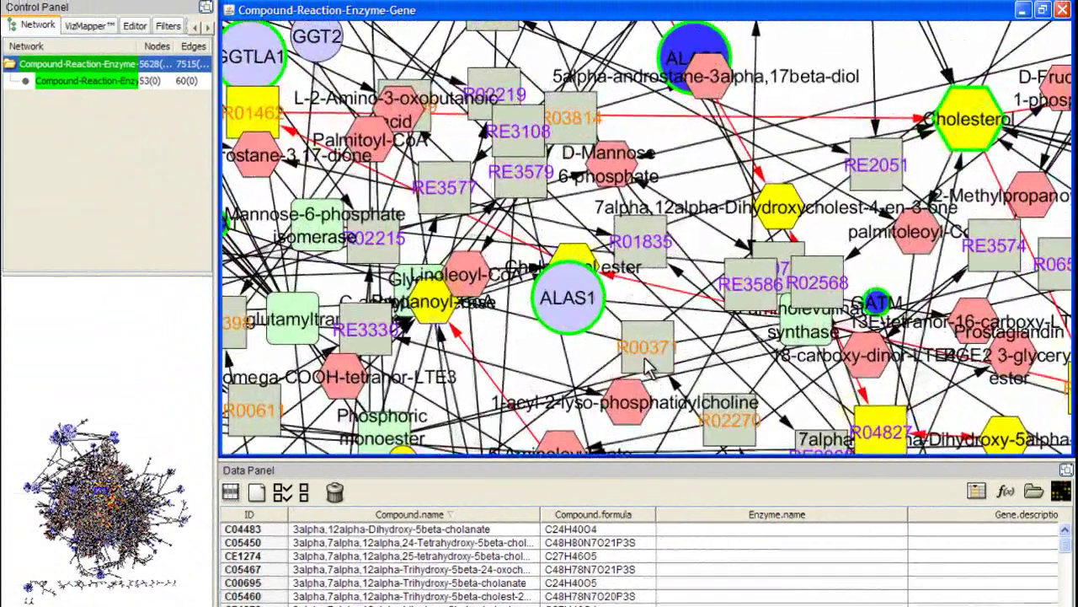
pyautogui.click(637, 413)
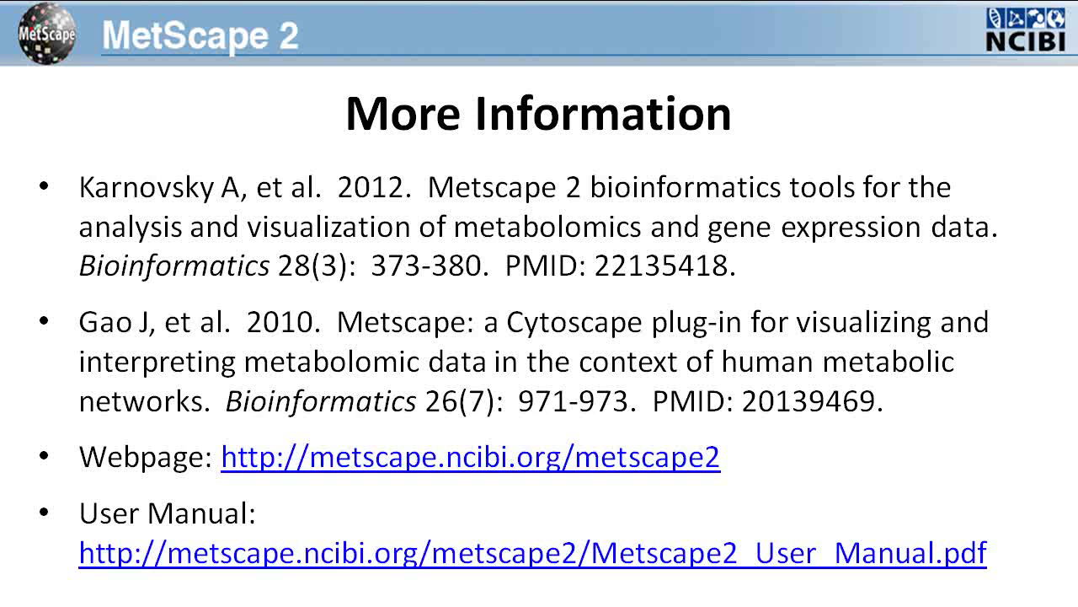
pyautogui.press('Right')
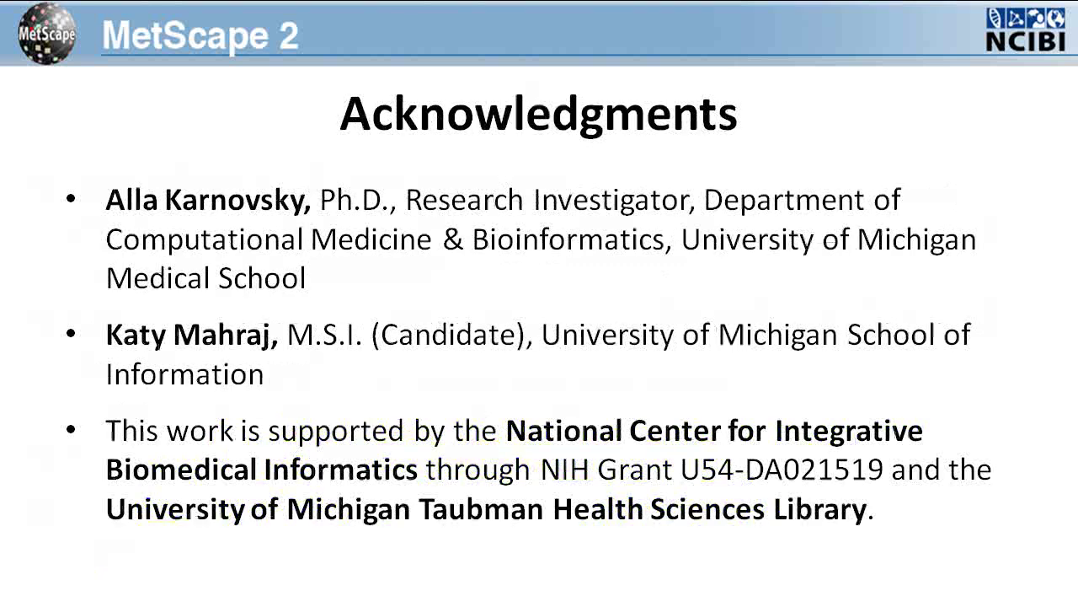